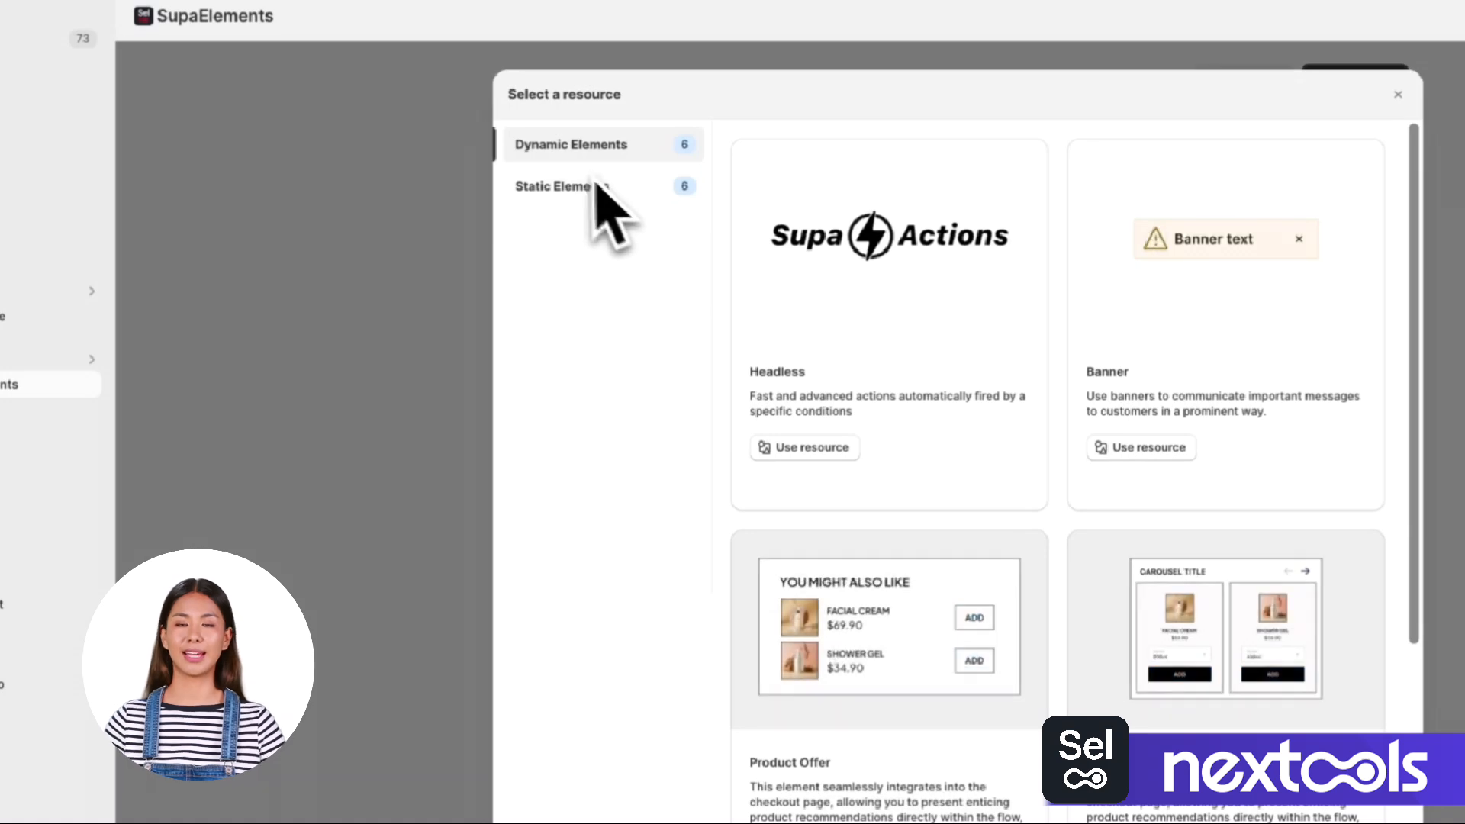
Create an element from the Image Simple resource in the dynamic elements list.
scroll(1136, 544, "down", 3)
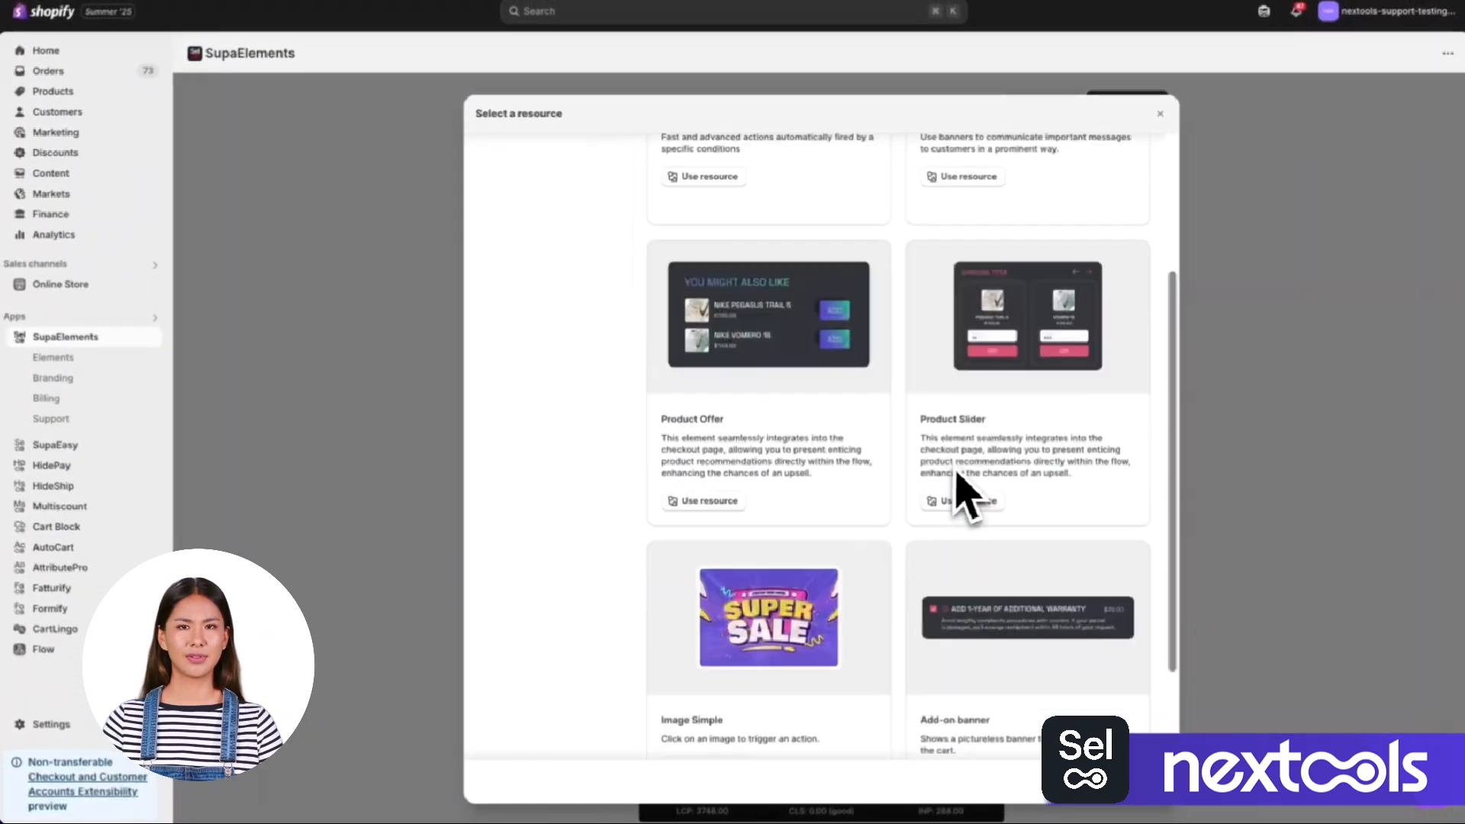
scroll(965, 469, "down", 3)
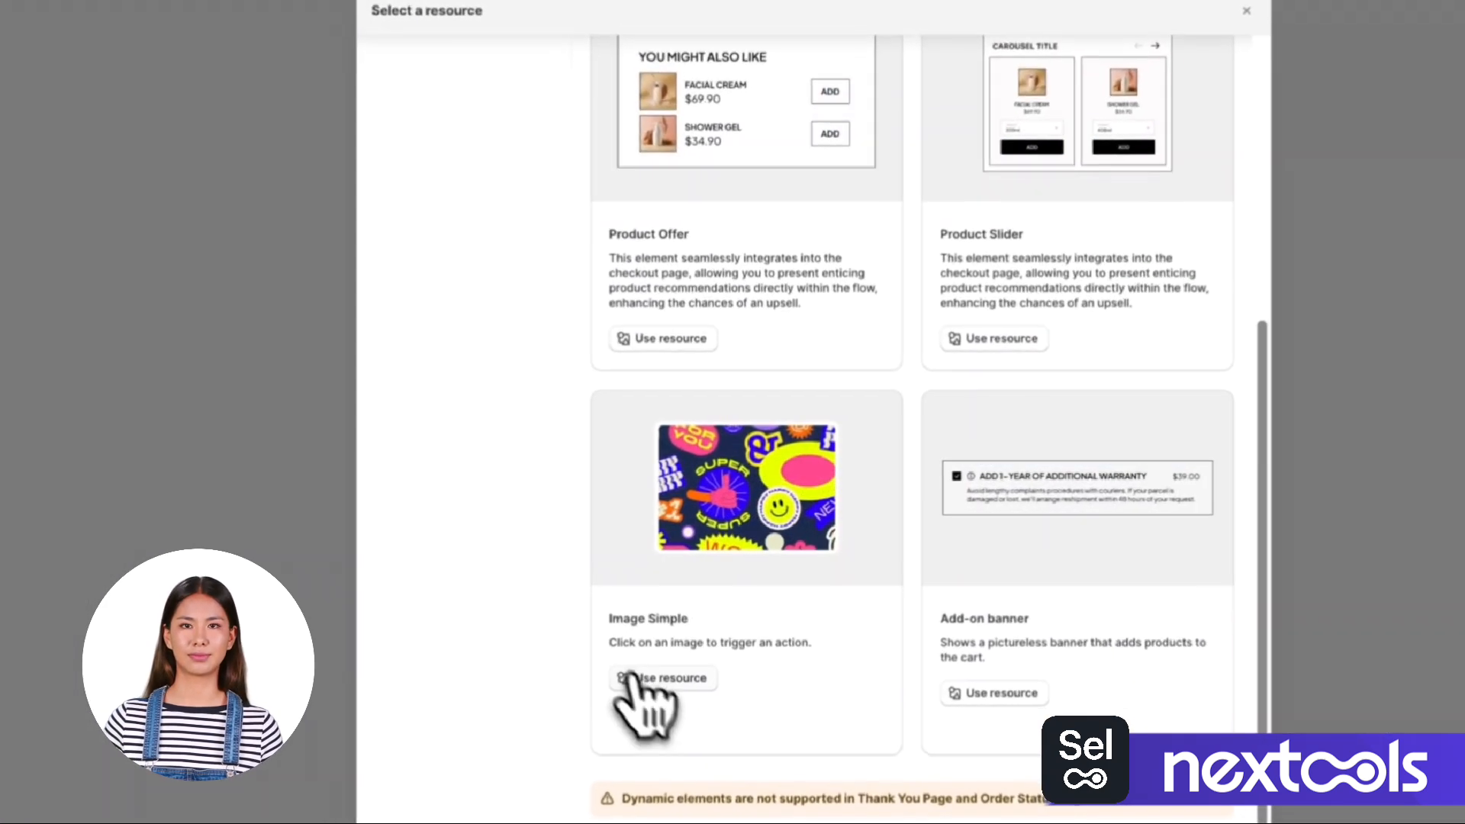
left_click(632, 677)
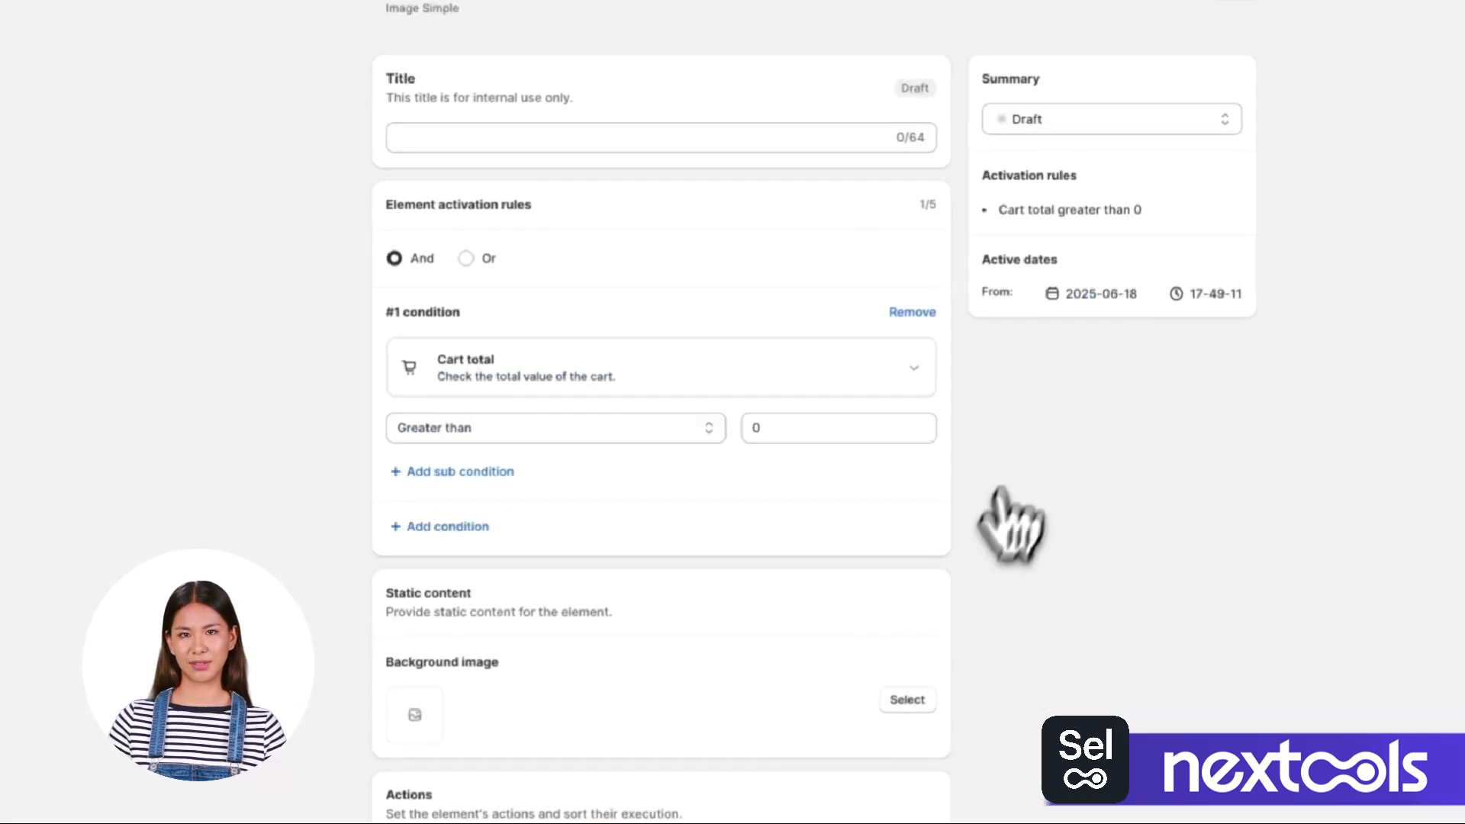
Title the element "Image".
left_click(511, 138)
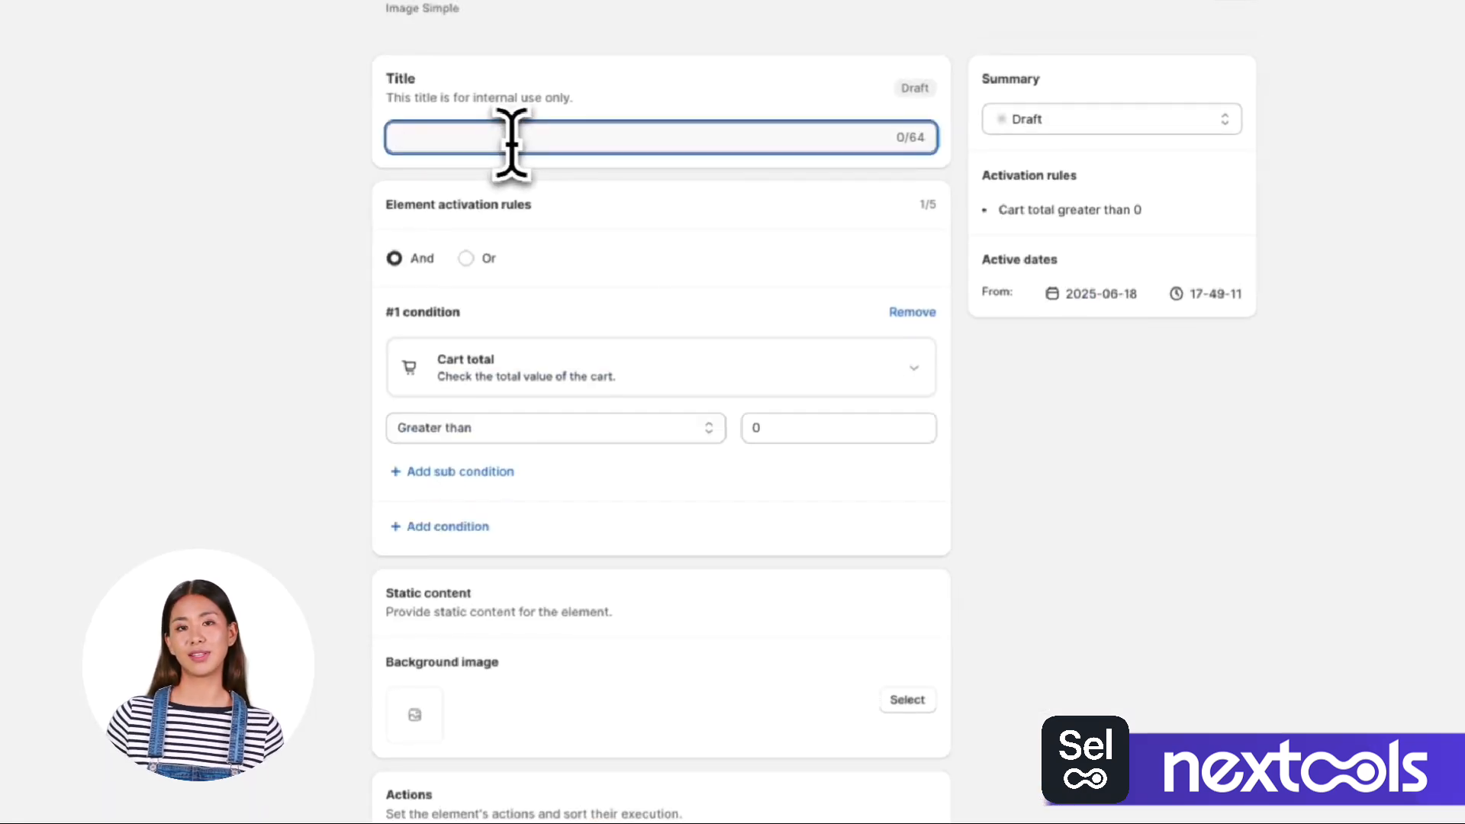
type("Image")
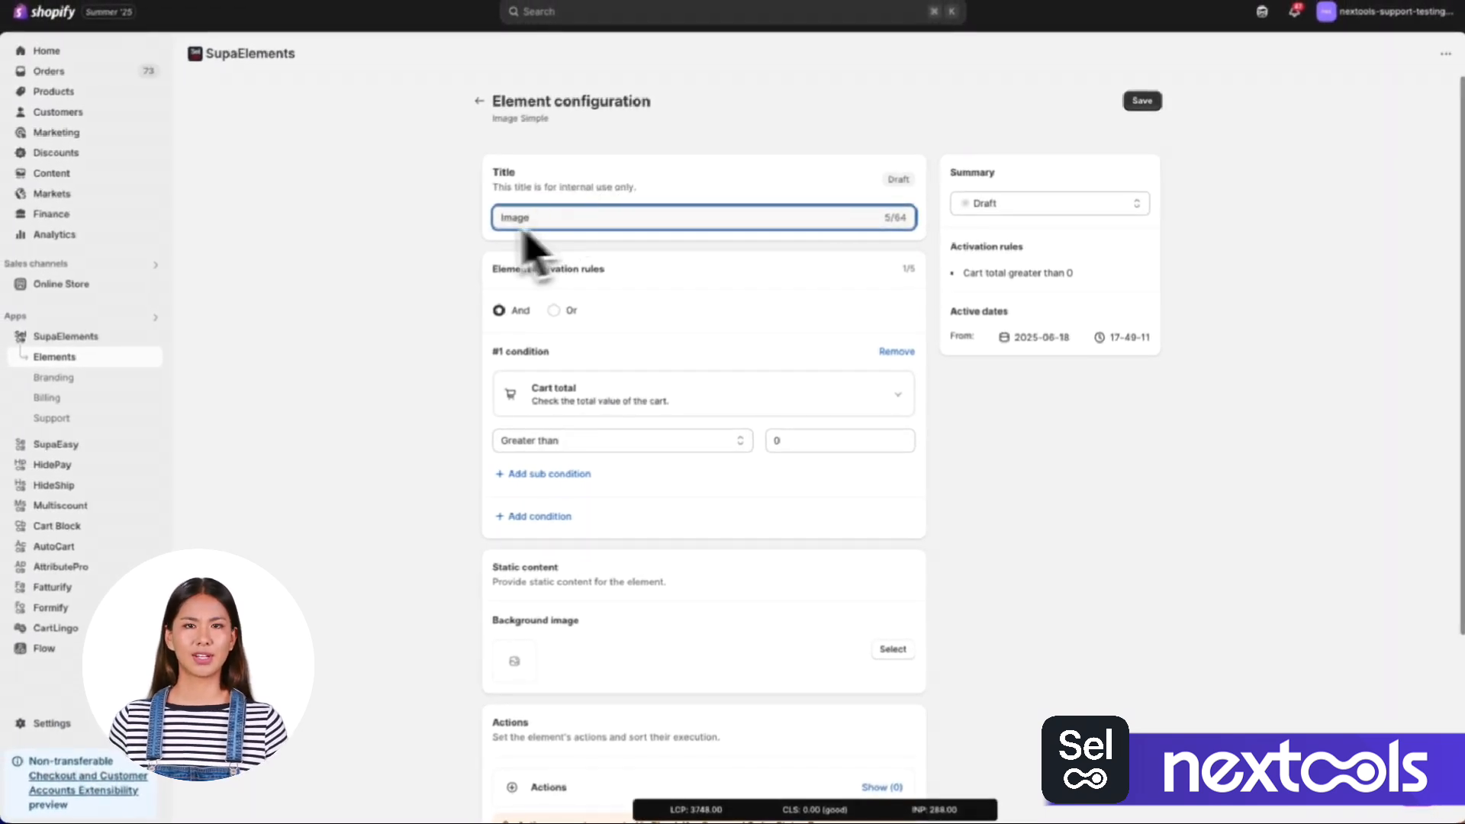
left_click(453, 227)
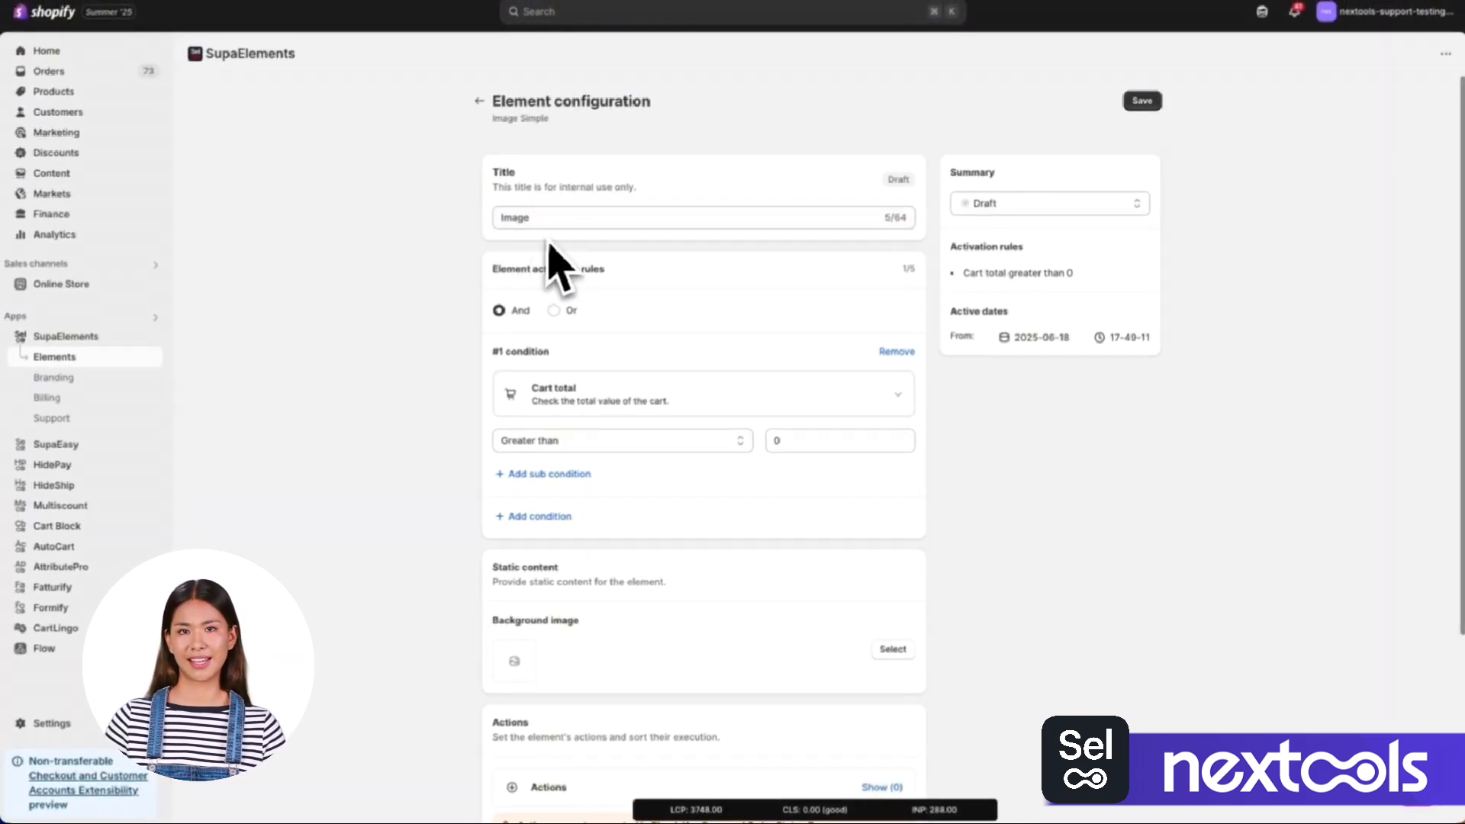
Try two extra Cart total conditions combined with Or in the activation rules, and remove both.
scroll(591, 309, "down", 3)
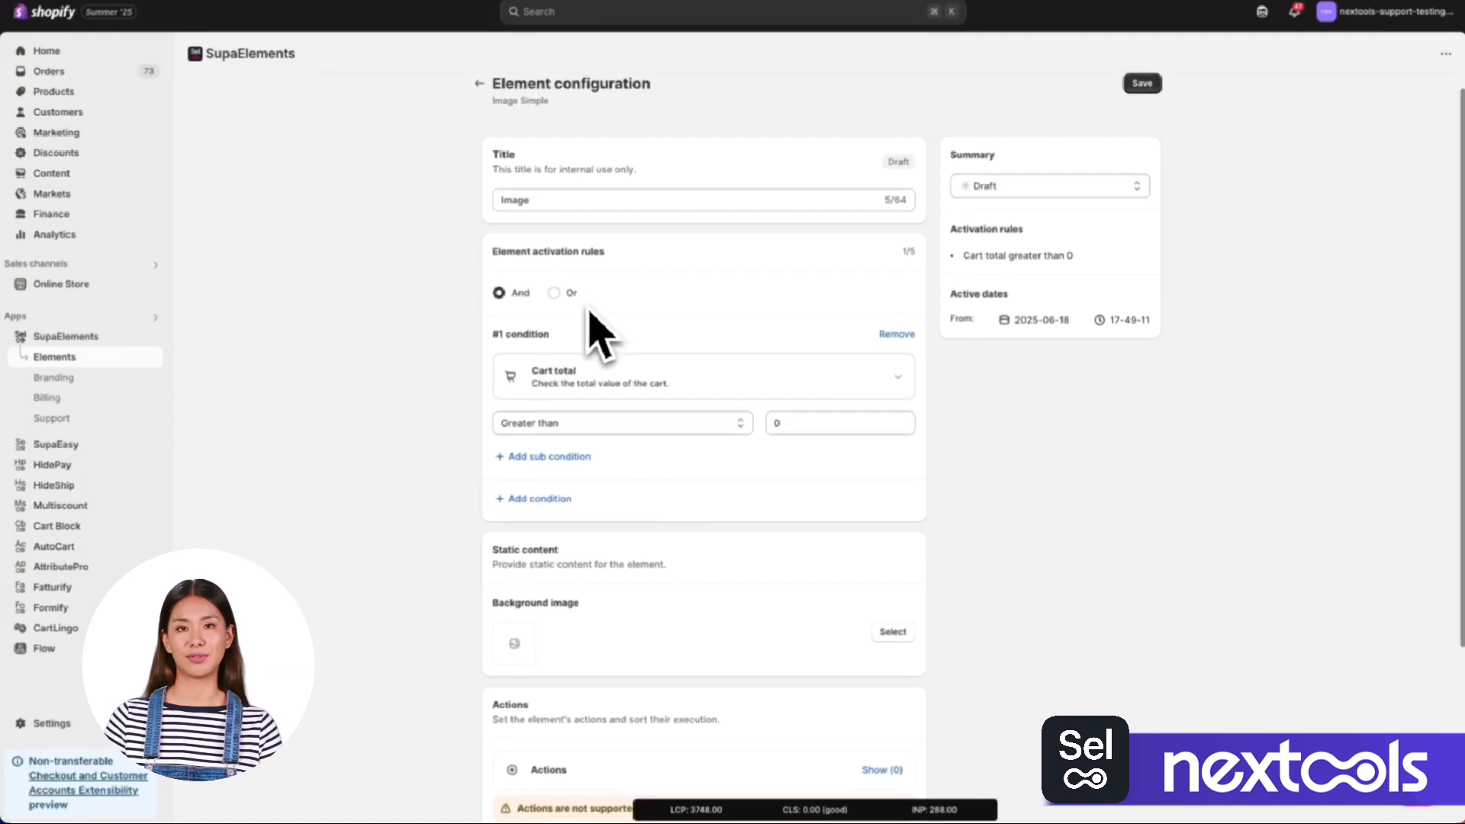
scroll(615, 206, "up", 1)
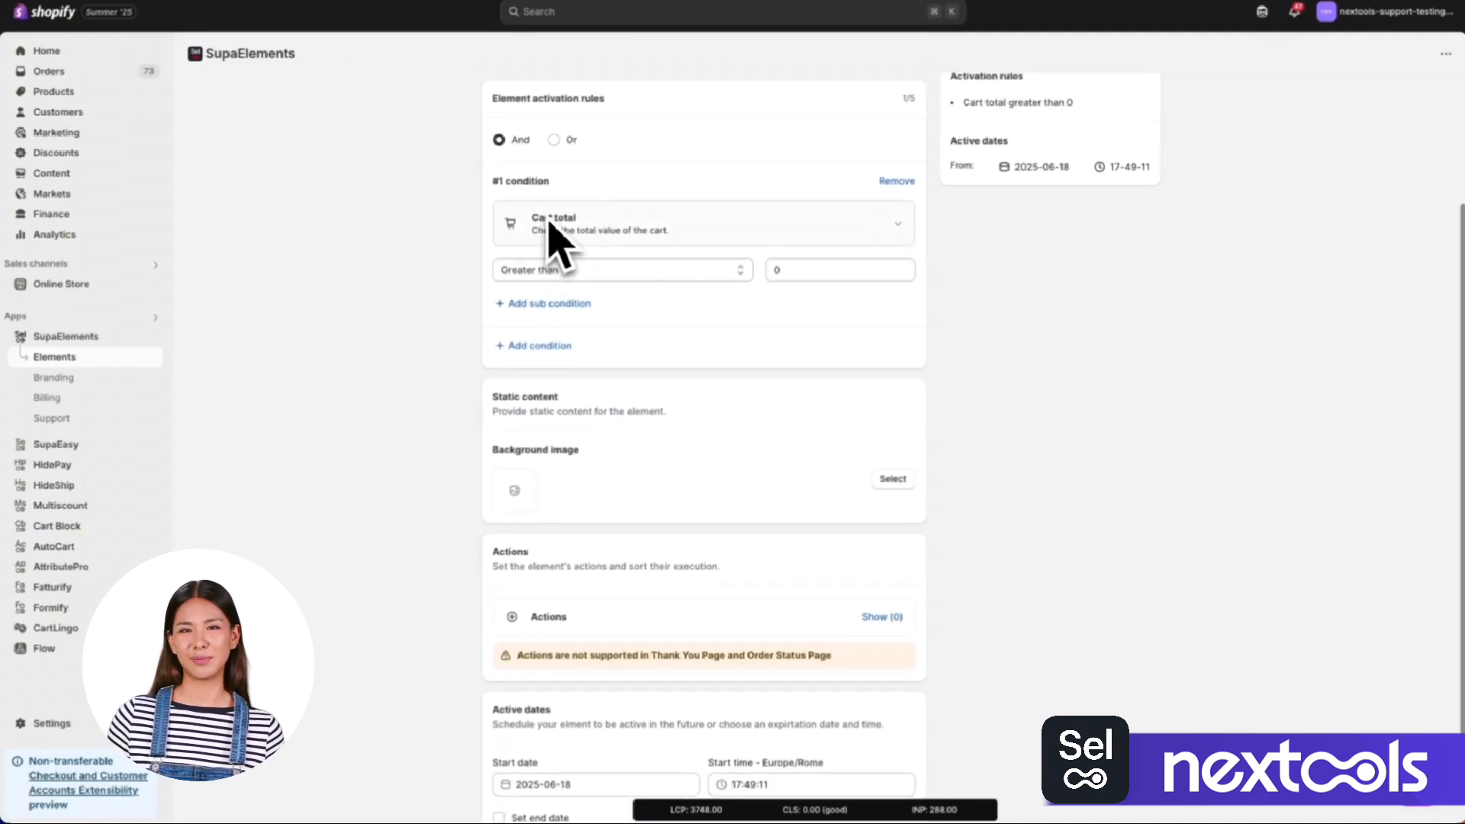
left_click(556, 346)
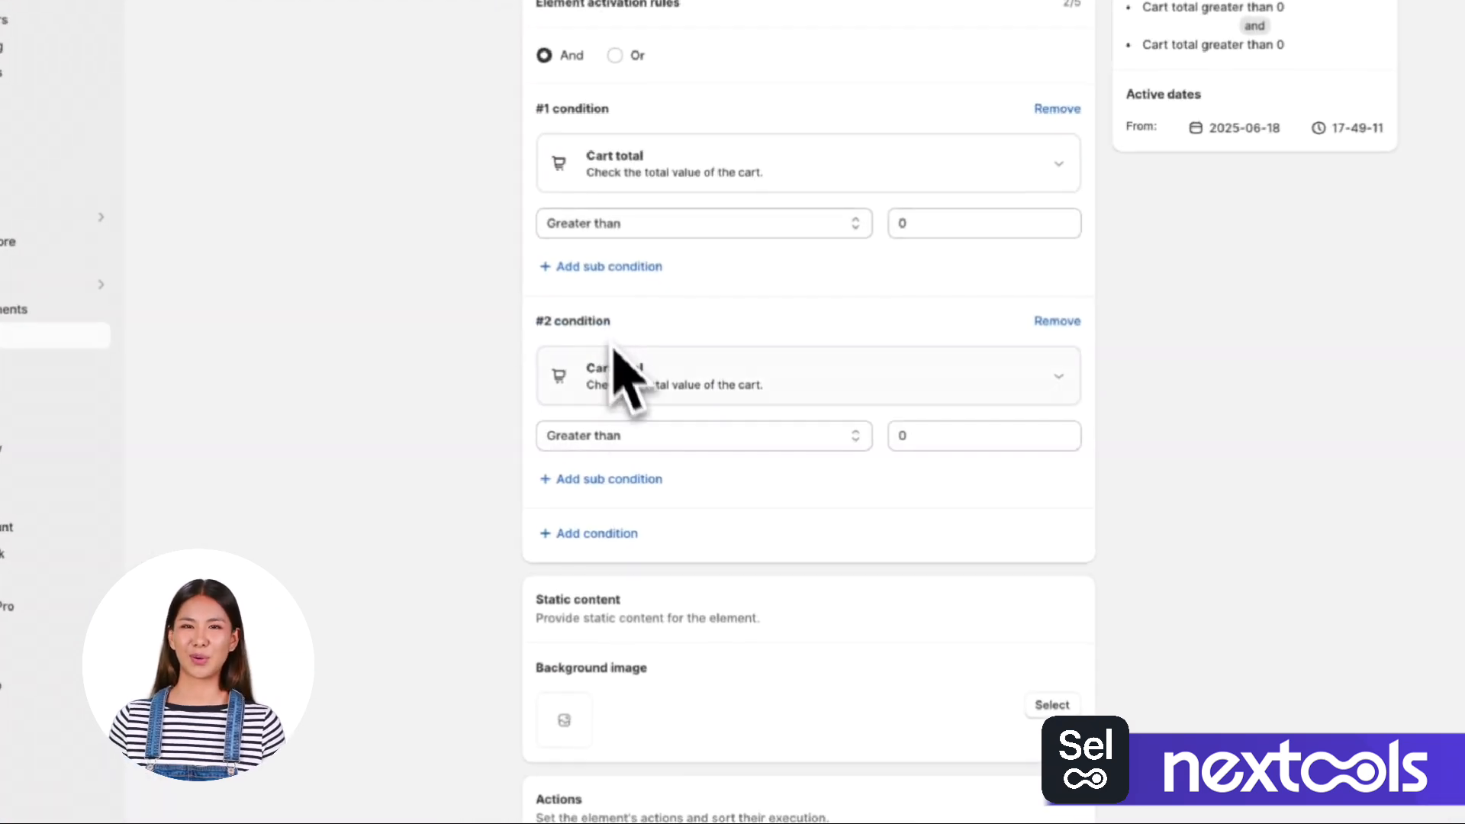
left_click(543, 510)
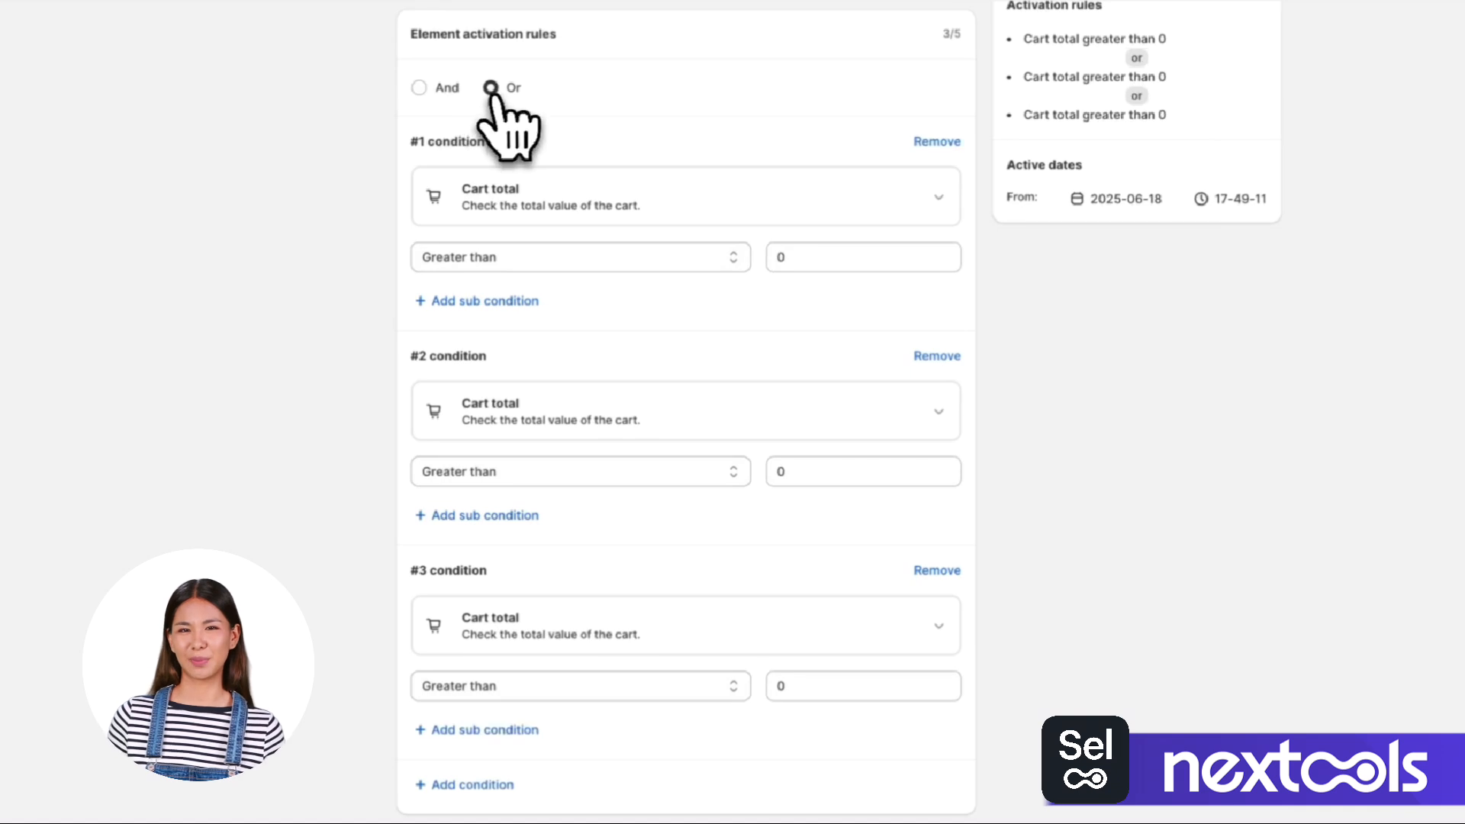
left_click(936, 571)
left_click(937, 356)
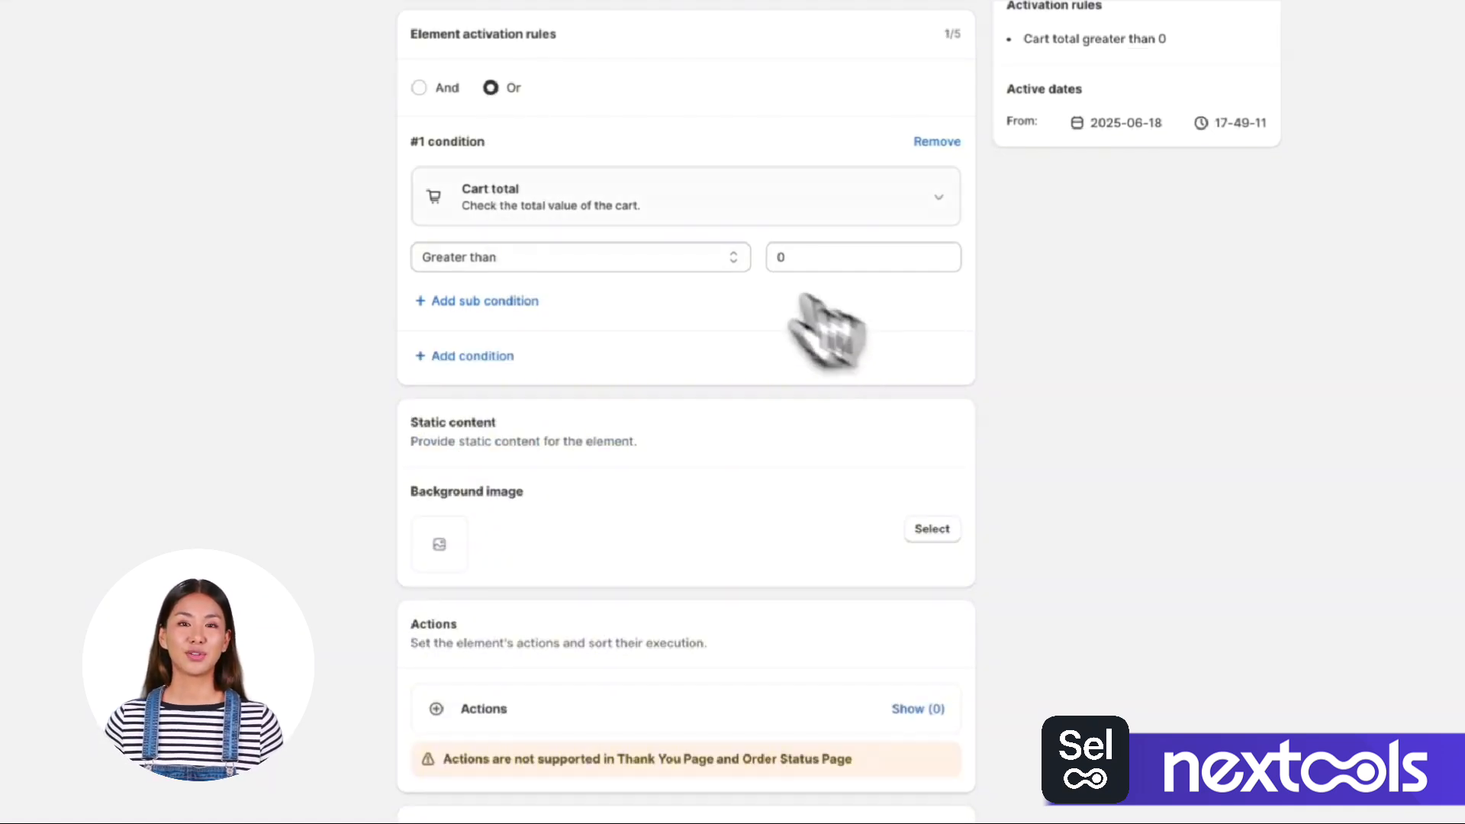
Match the activation rules with And, and require a cart total greater than 1000 in the first condition.
left_click(450, 87)
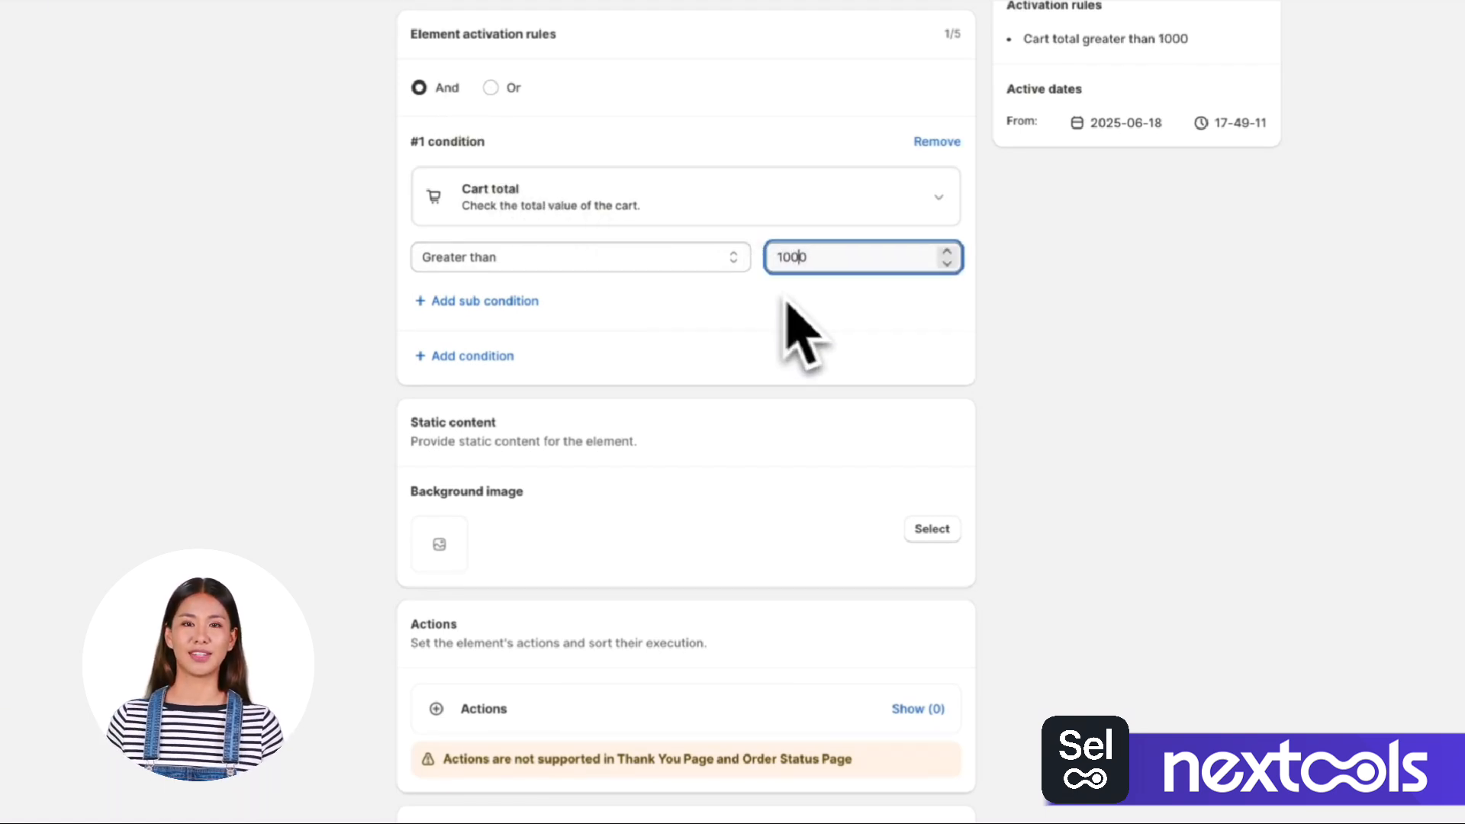
left_click(960, 353)
Choose the JPEG whose name starts with "theme_cover_ima" as the element's background image.
scroll(854, 362, "down", 2)
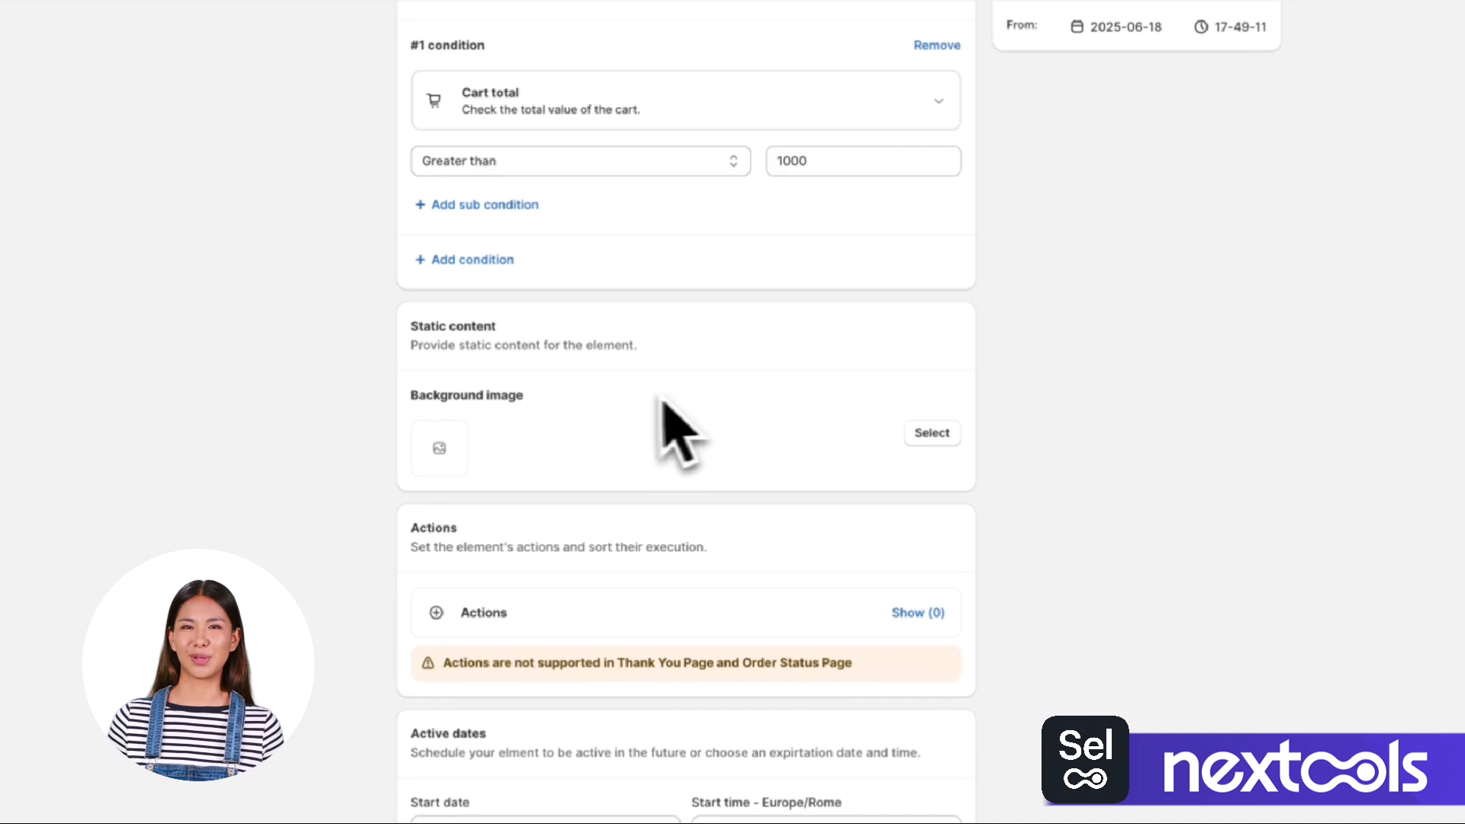
left_click(929, 433)
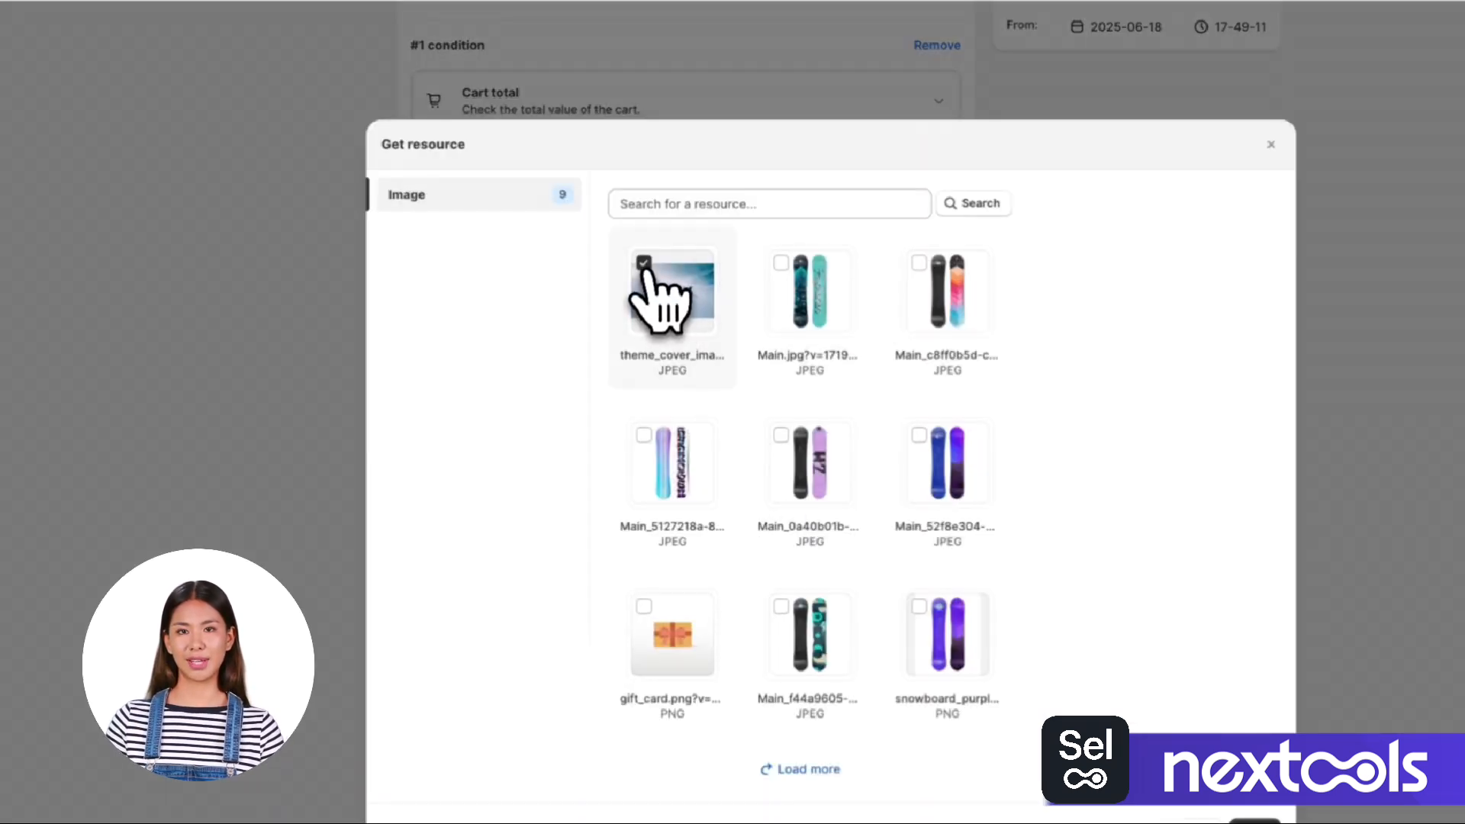
left_click(1135, 712)
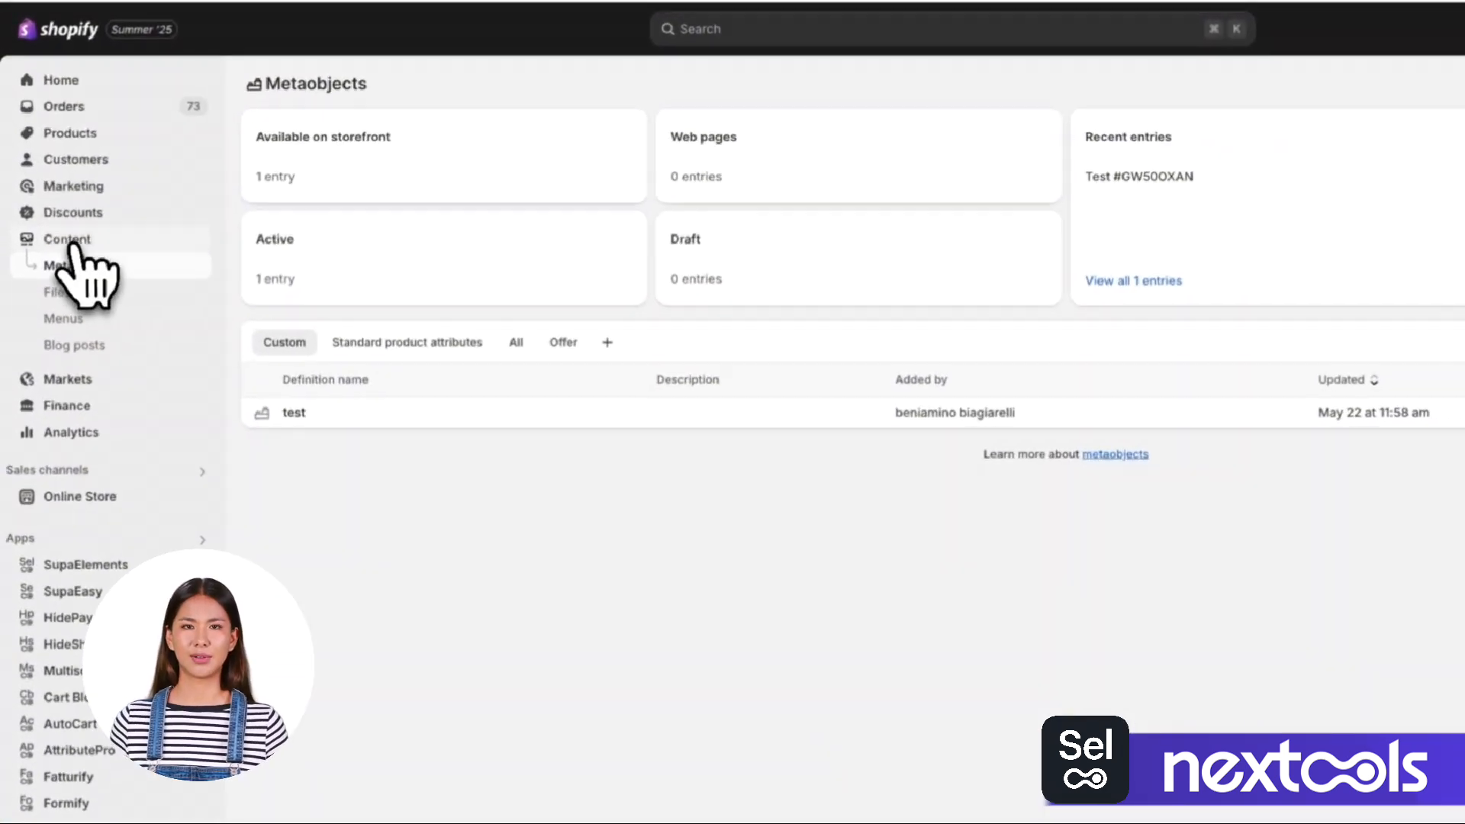
Examine how to upload images in the store's Files content, browsing the T-shirt folder in the file picker.
left_click(61, 293)
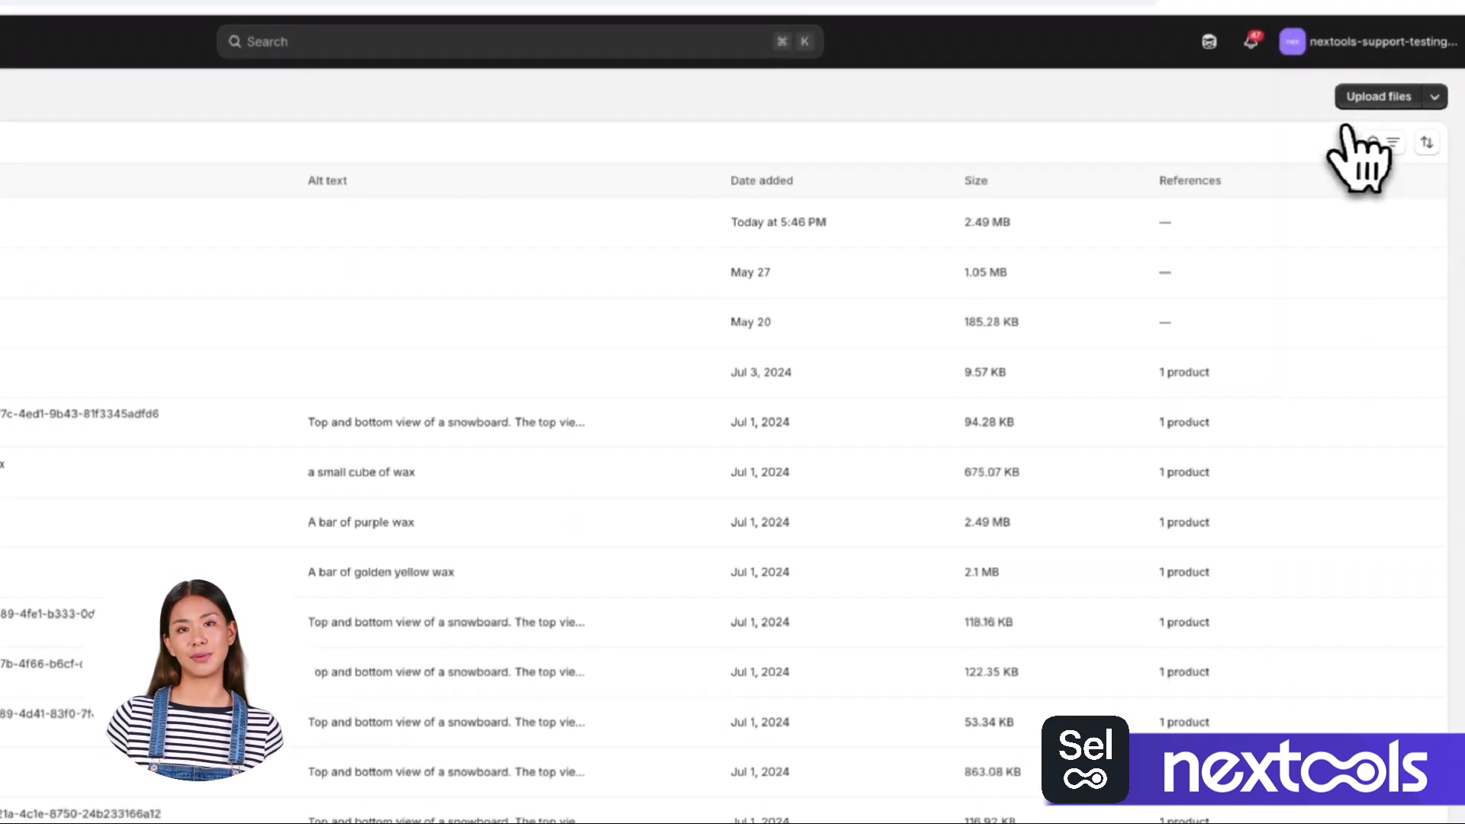
left_click(1370, 99)
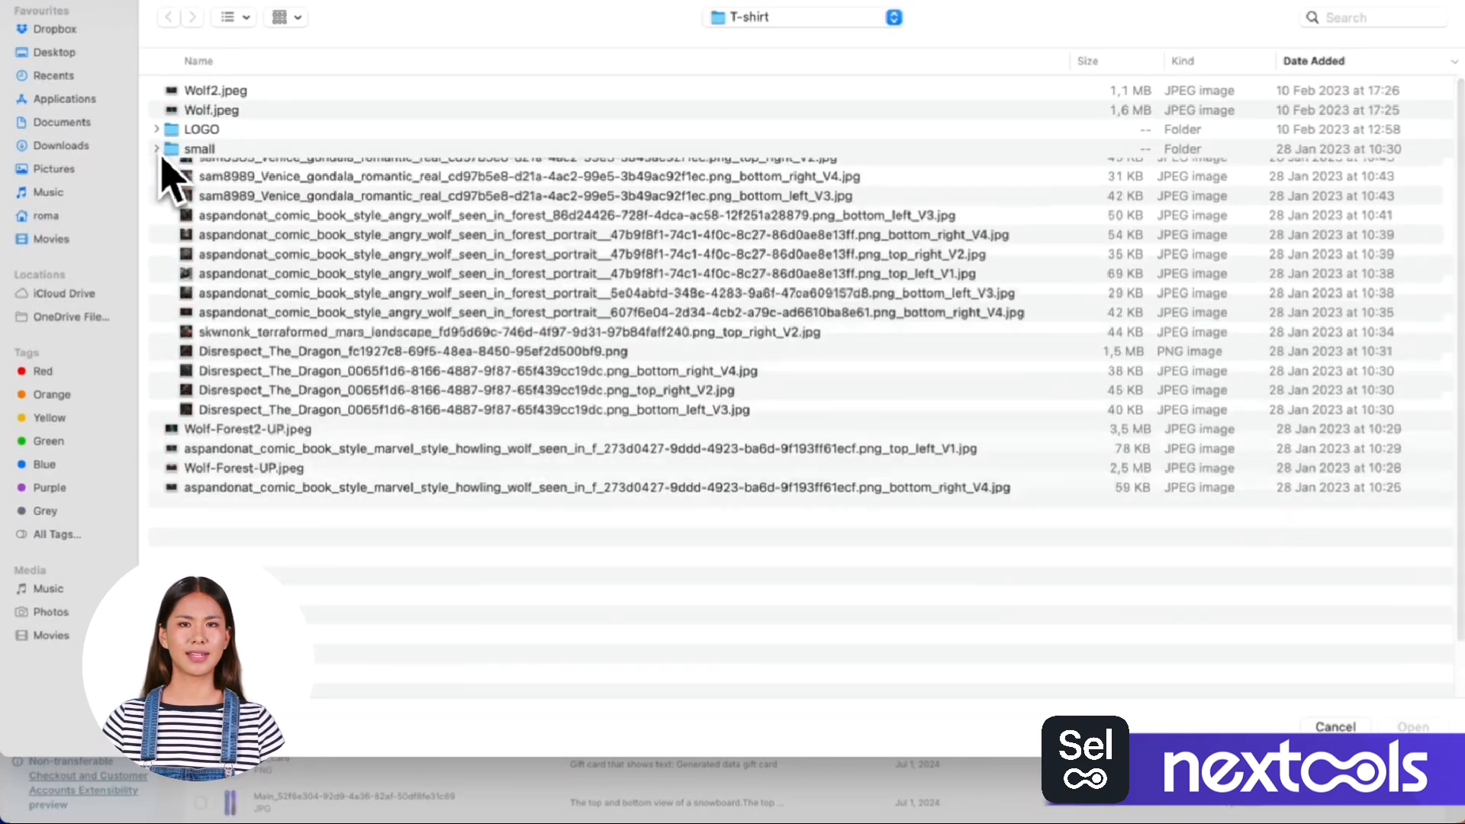
left_click(156, 148)
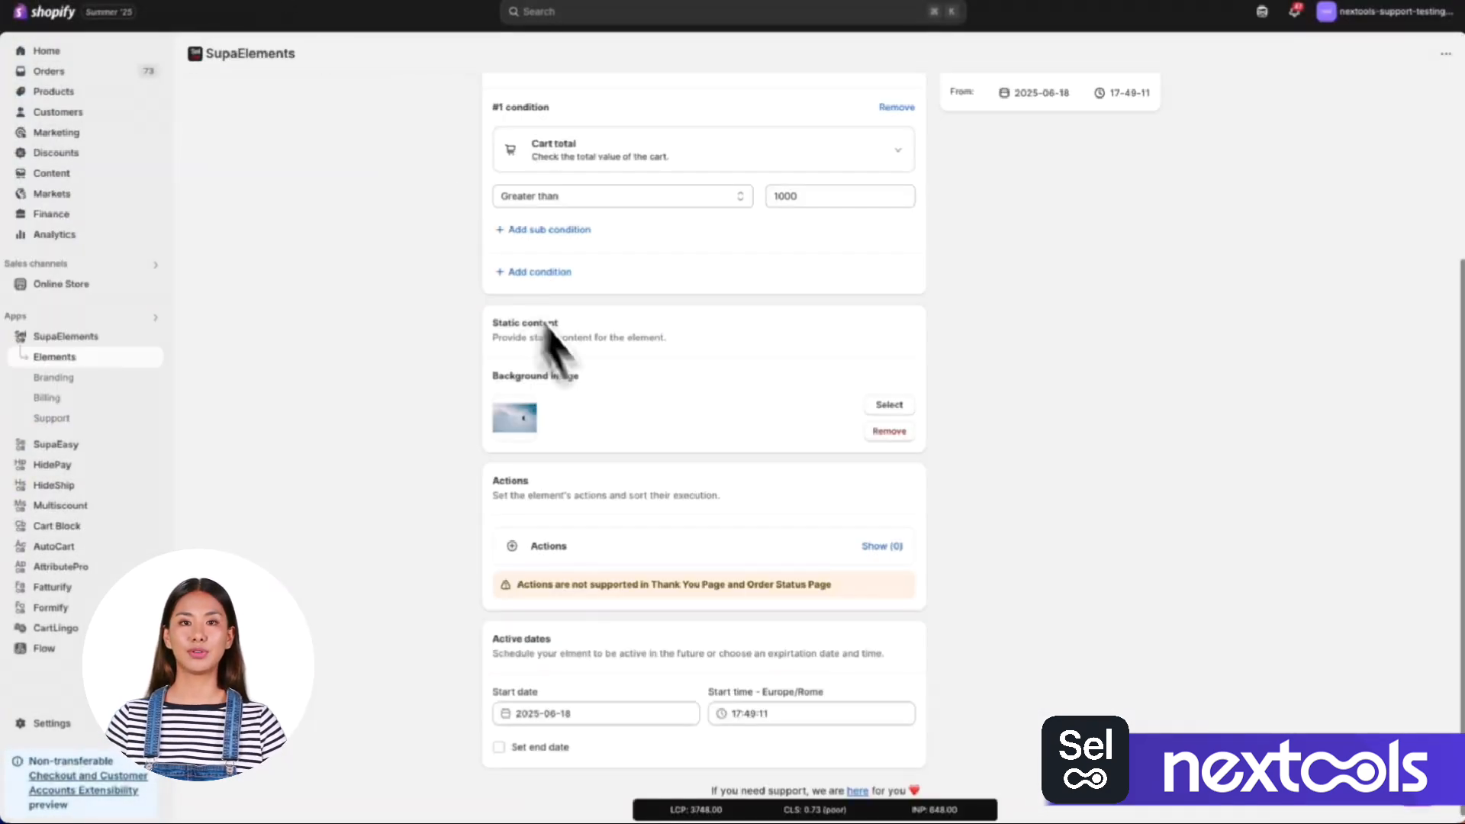
Add an action to the image element.
scroll(730, 534, "down", 1)
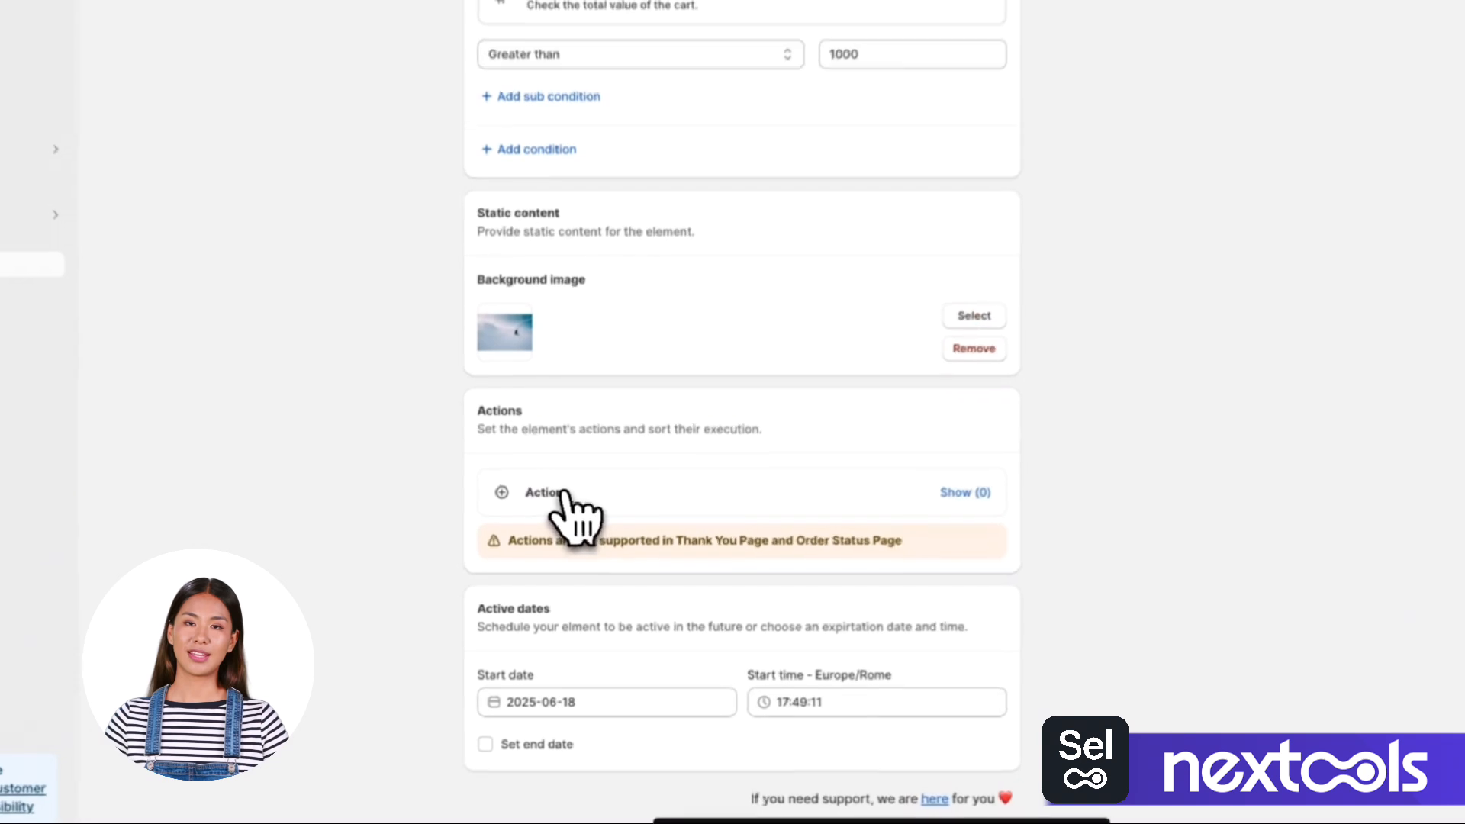
left_click(614, 538)
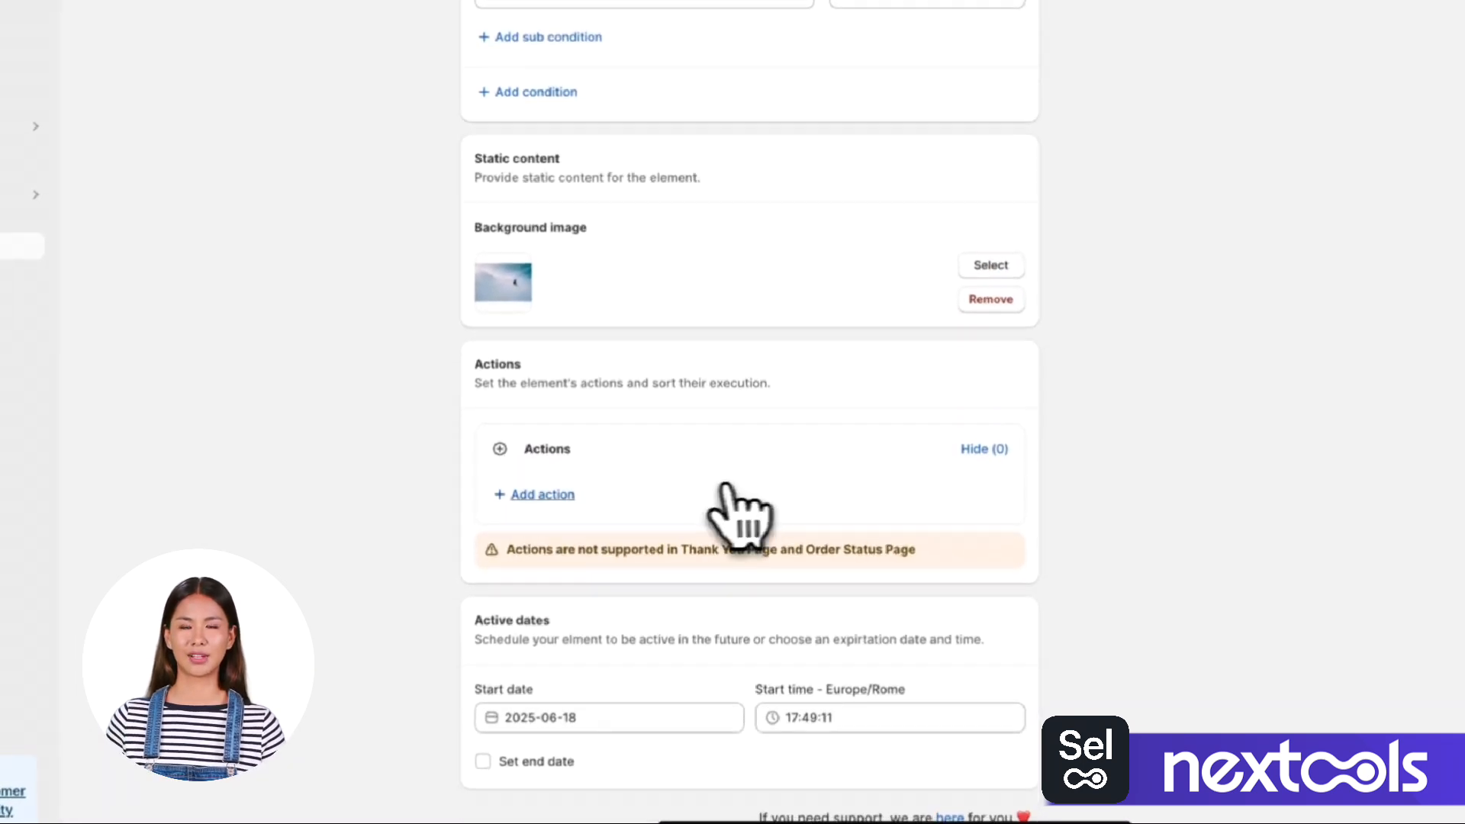
left_click(540, 495)
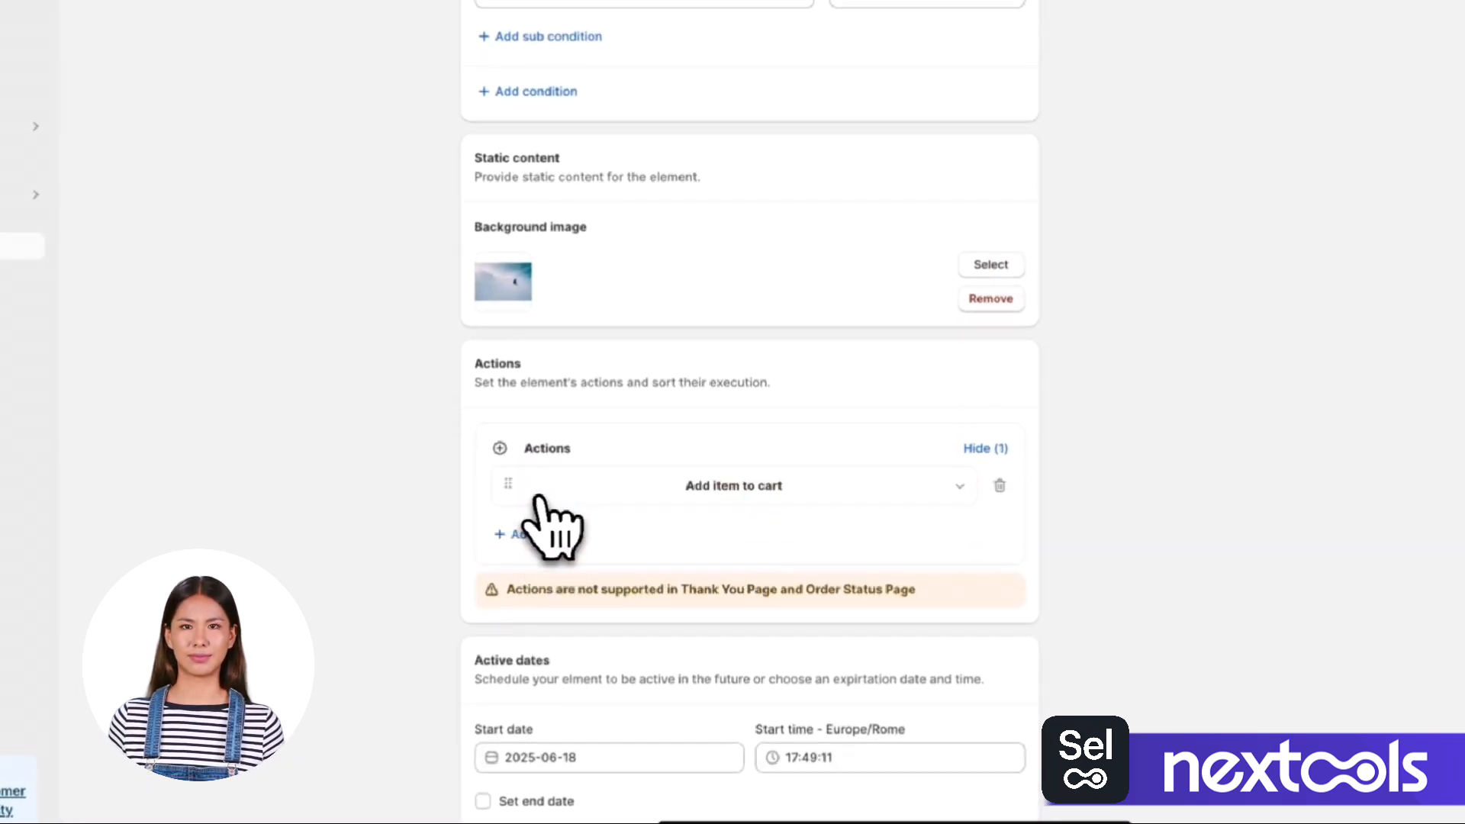
Review the available types for the new action and set it to Apply discount code.
left_click(736, 492)
scroll(755, 534, "down", 3)
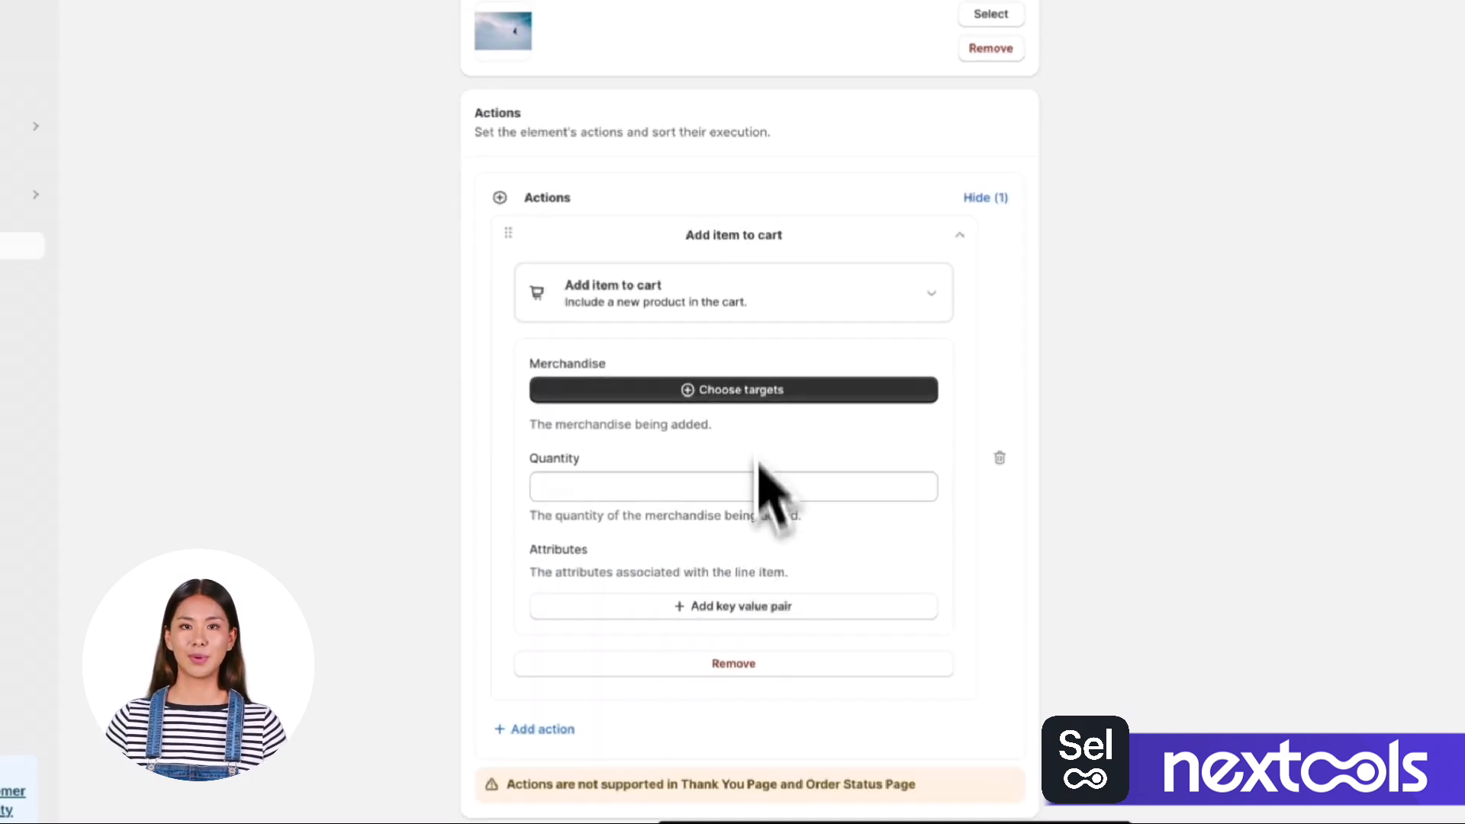
left_click(725, 305)
scroll(763, 549, "down", 5)
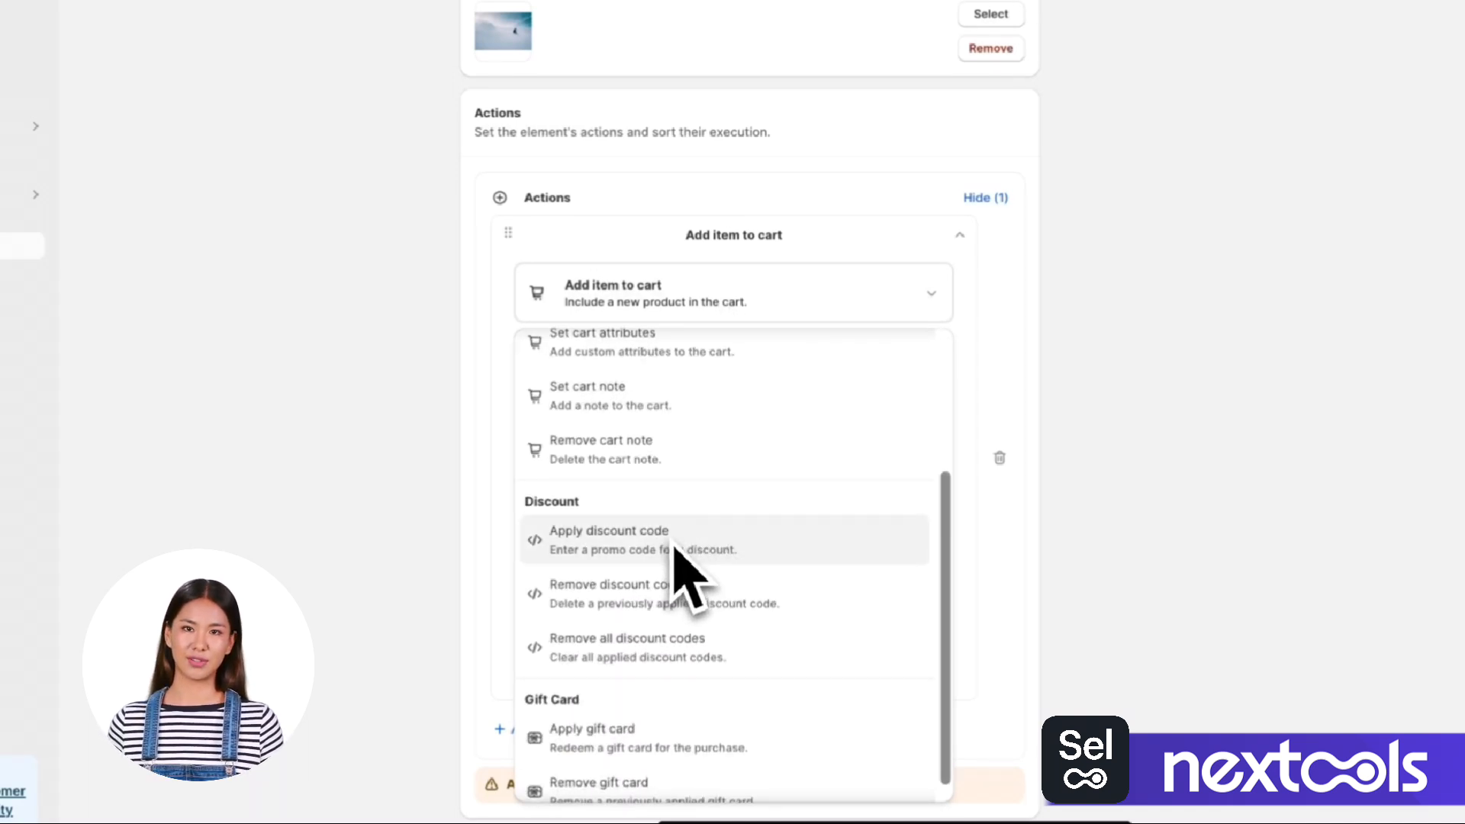
scroll(662, 710, "down", 1)
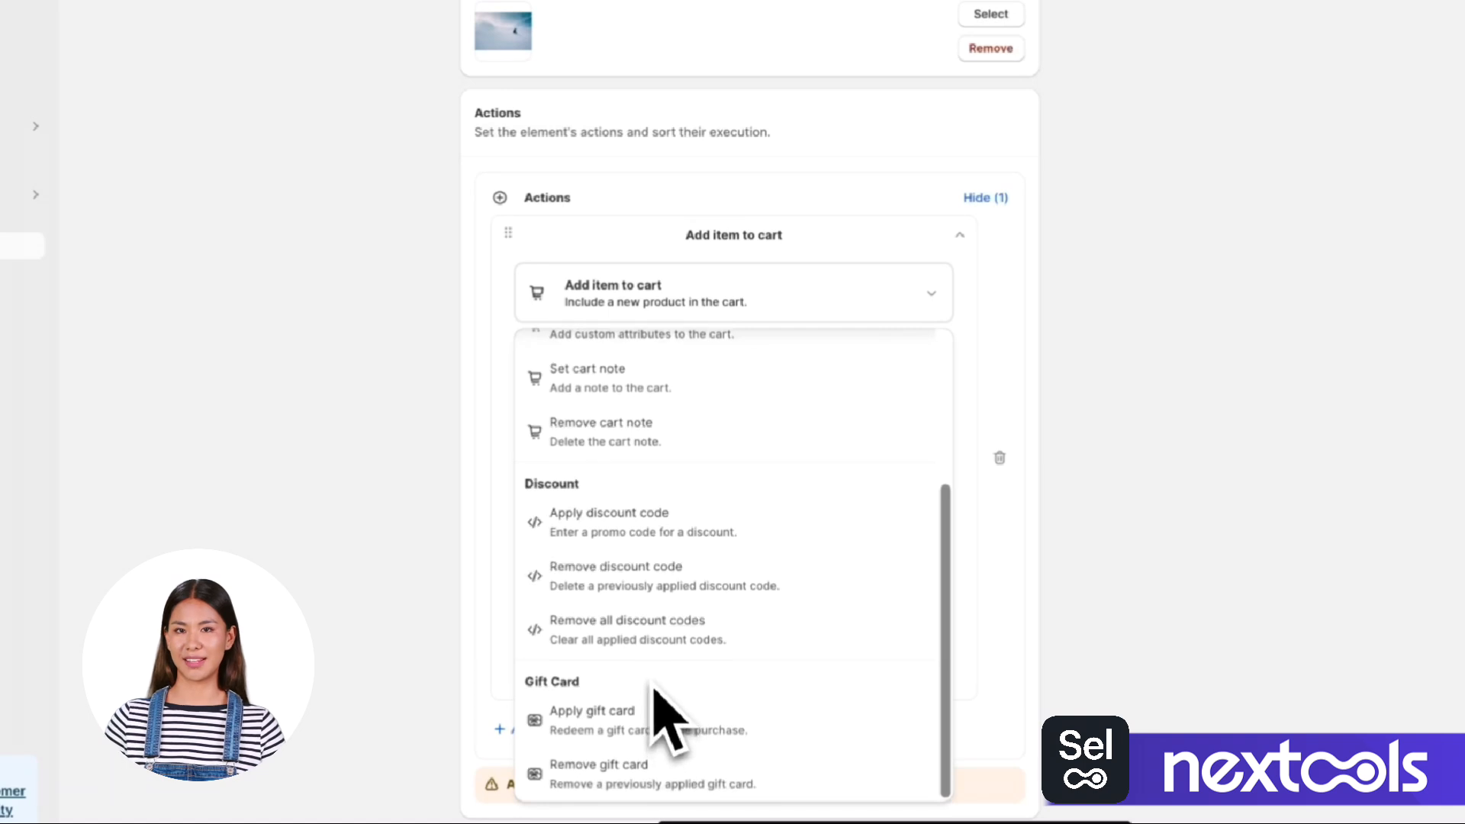
scroll(663, 687, "up", 2)
left_click(648, 567)
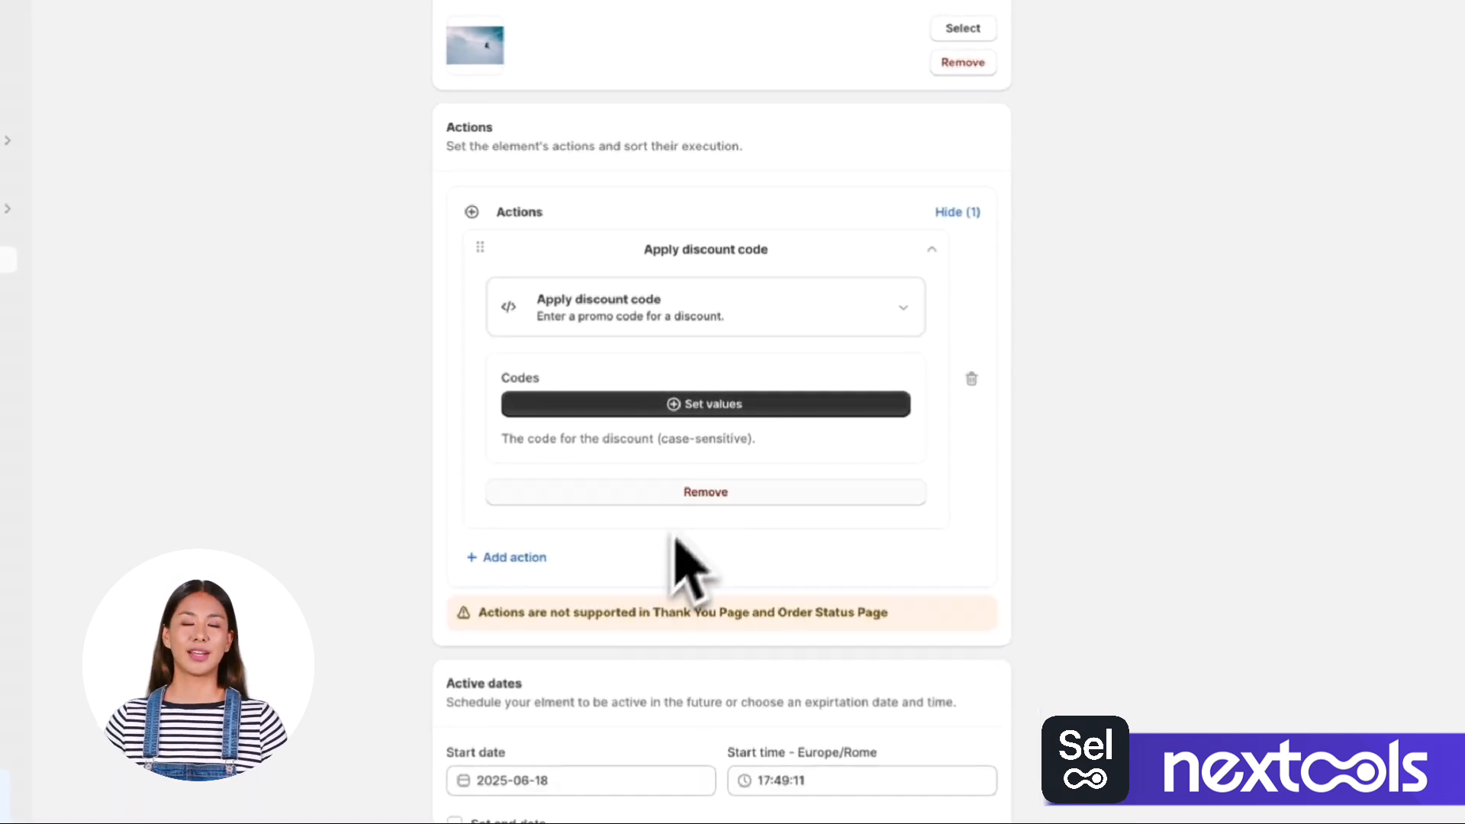
Add SNOW as the discount code that the action applies.
left_click(673, 404)
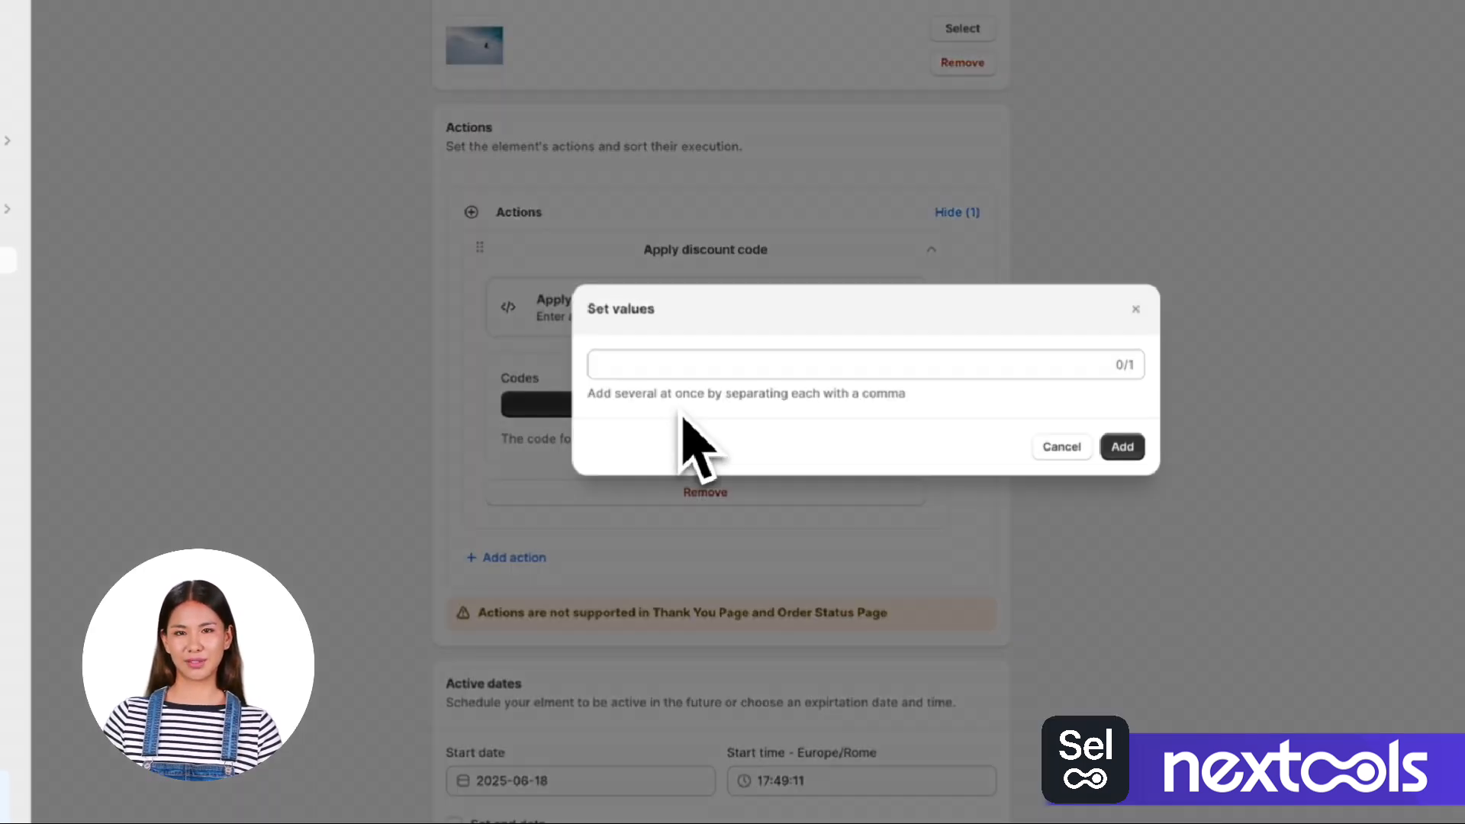
left_click(711, 364)
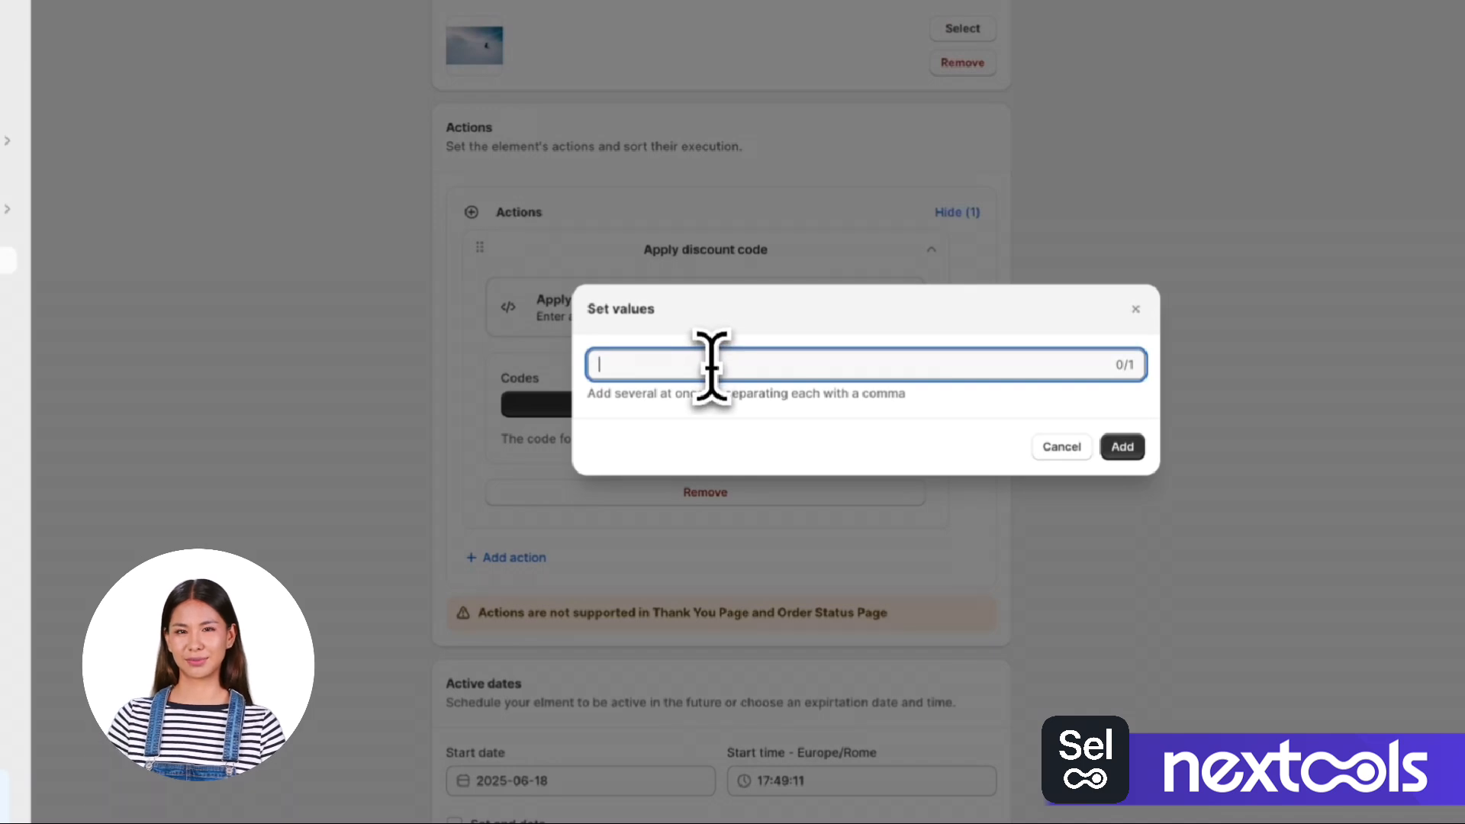
type("SNOW")
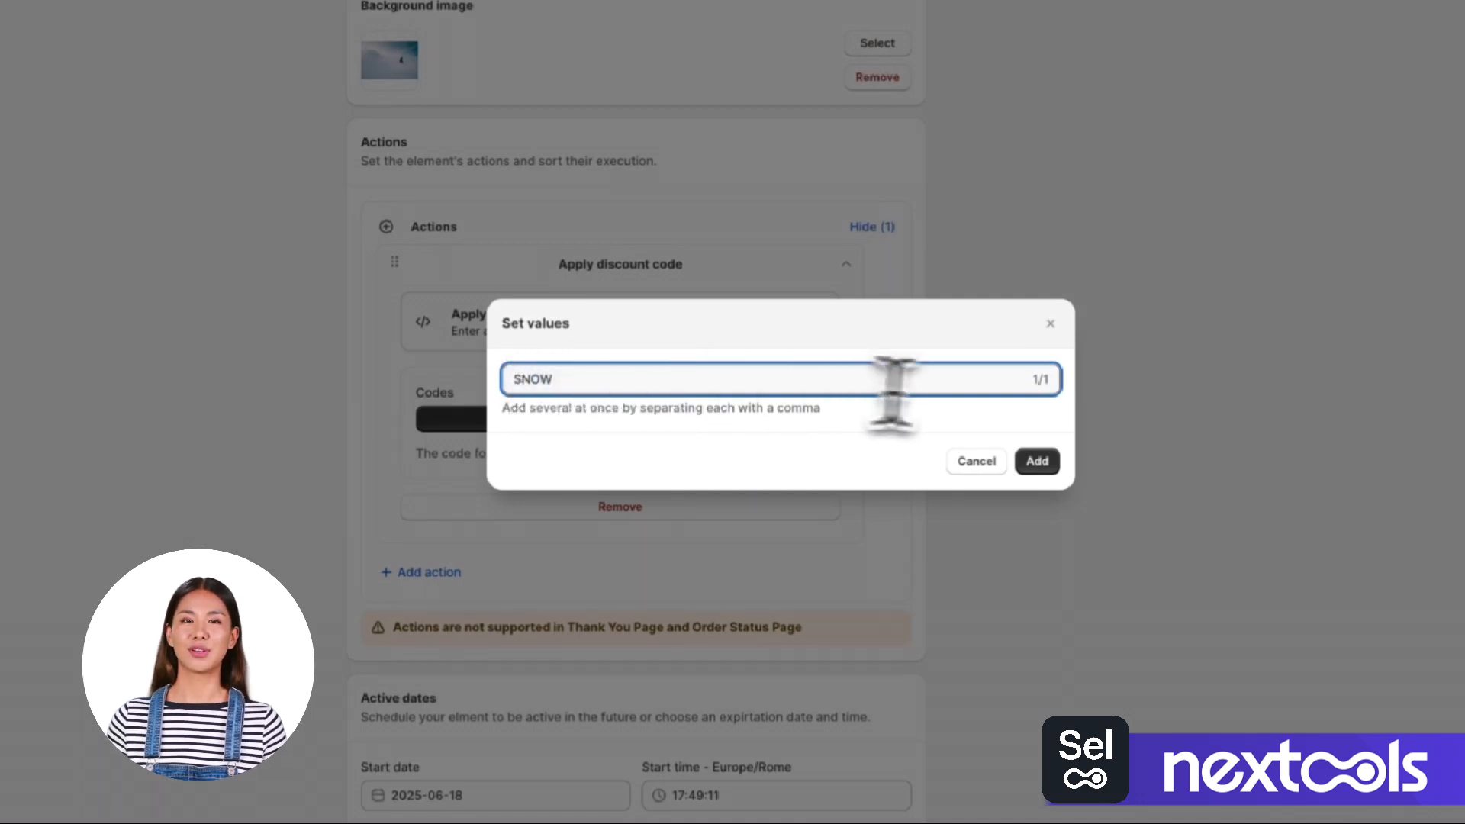
left_click(1057, 462)
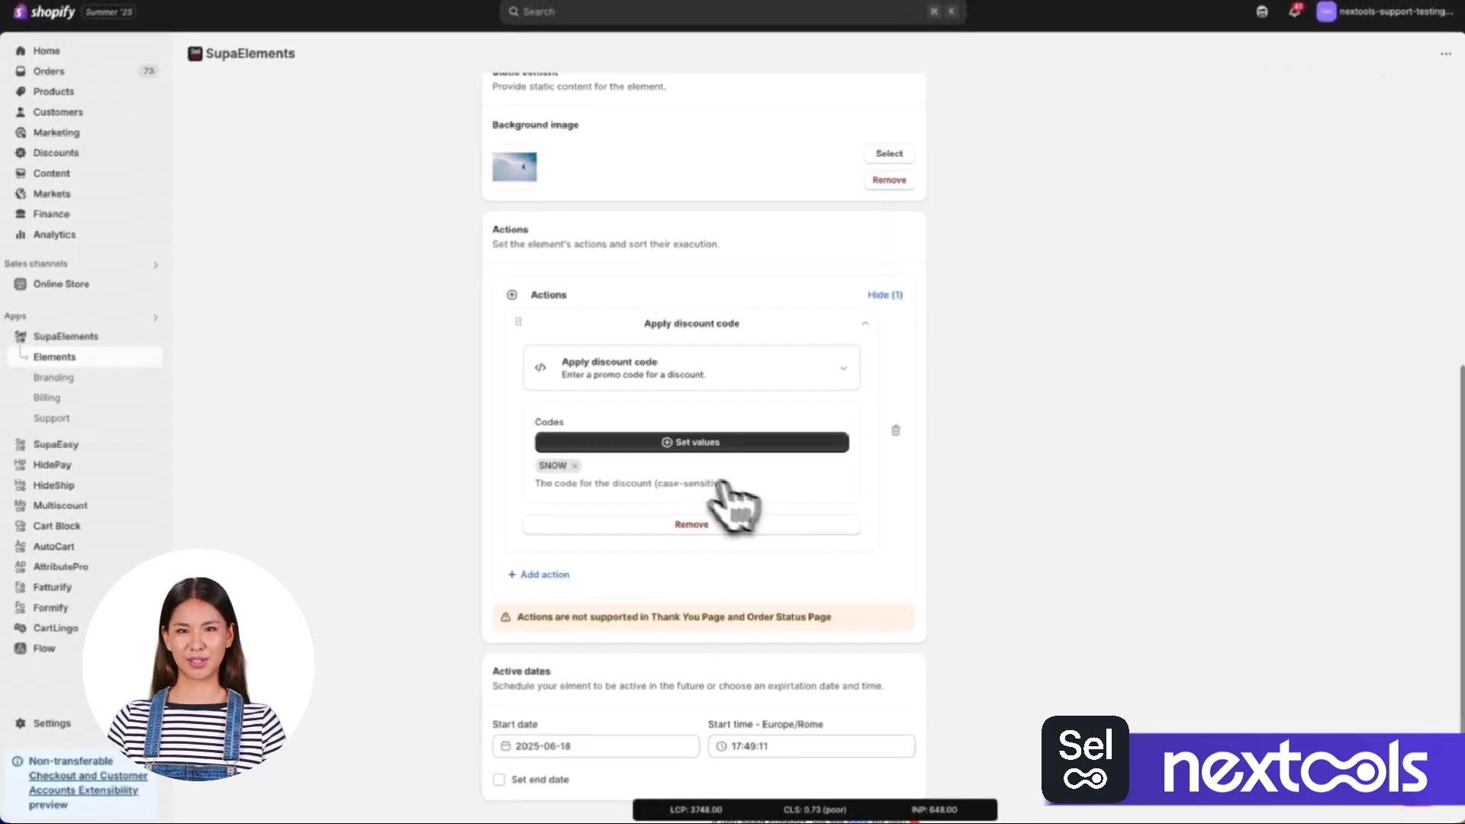
Try an end date in the active dates, check the date and time choices, and disable the end date.
scroll(656, 511, "down", 1)
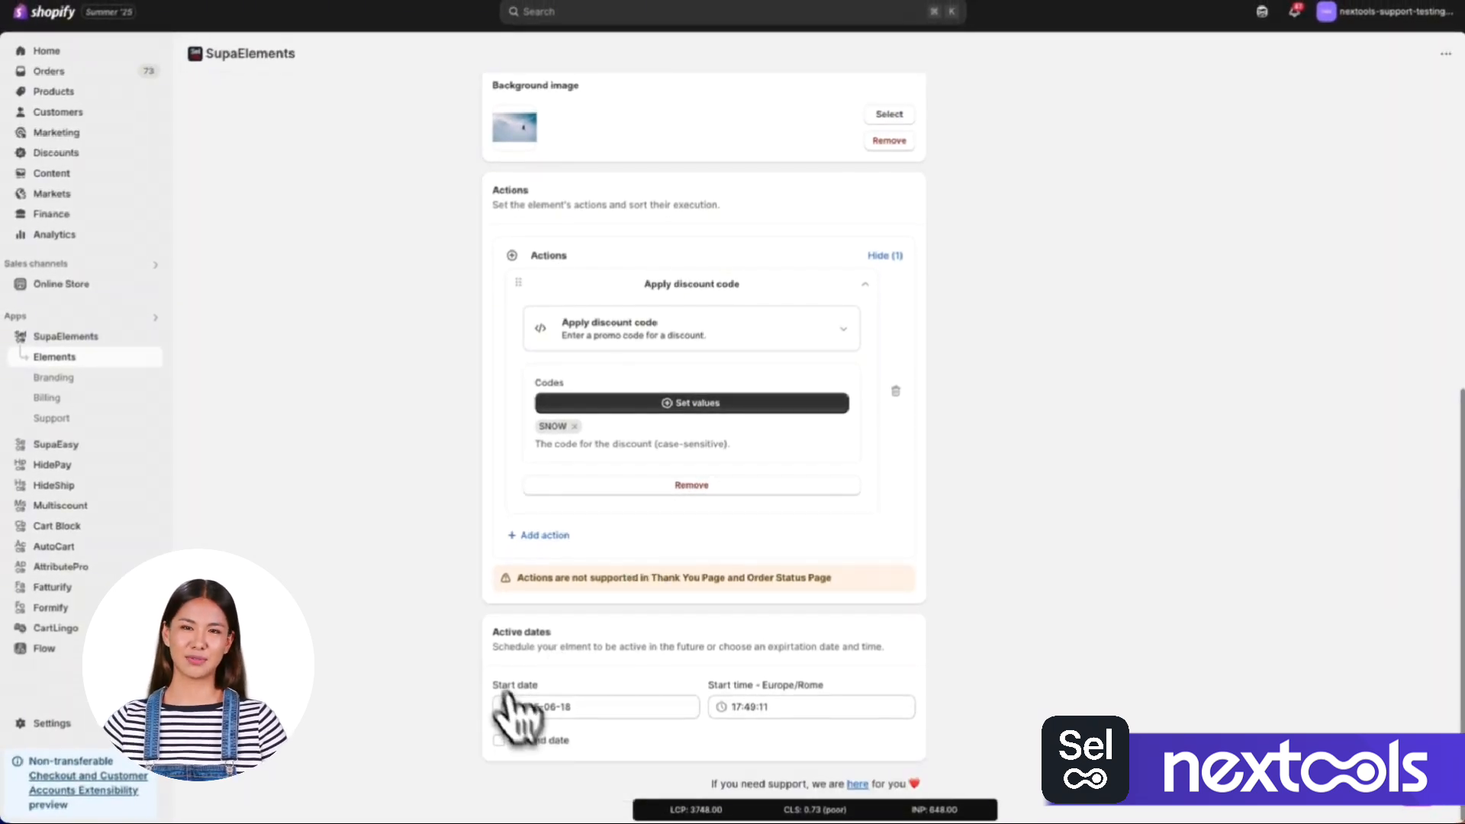
left_click(501, 740)
left_click(562, 706)
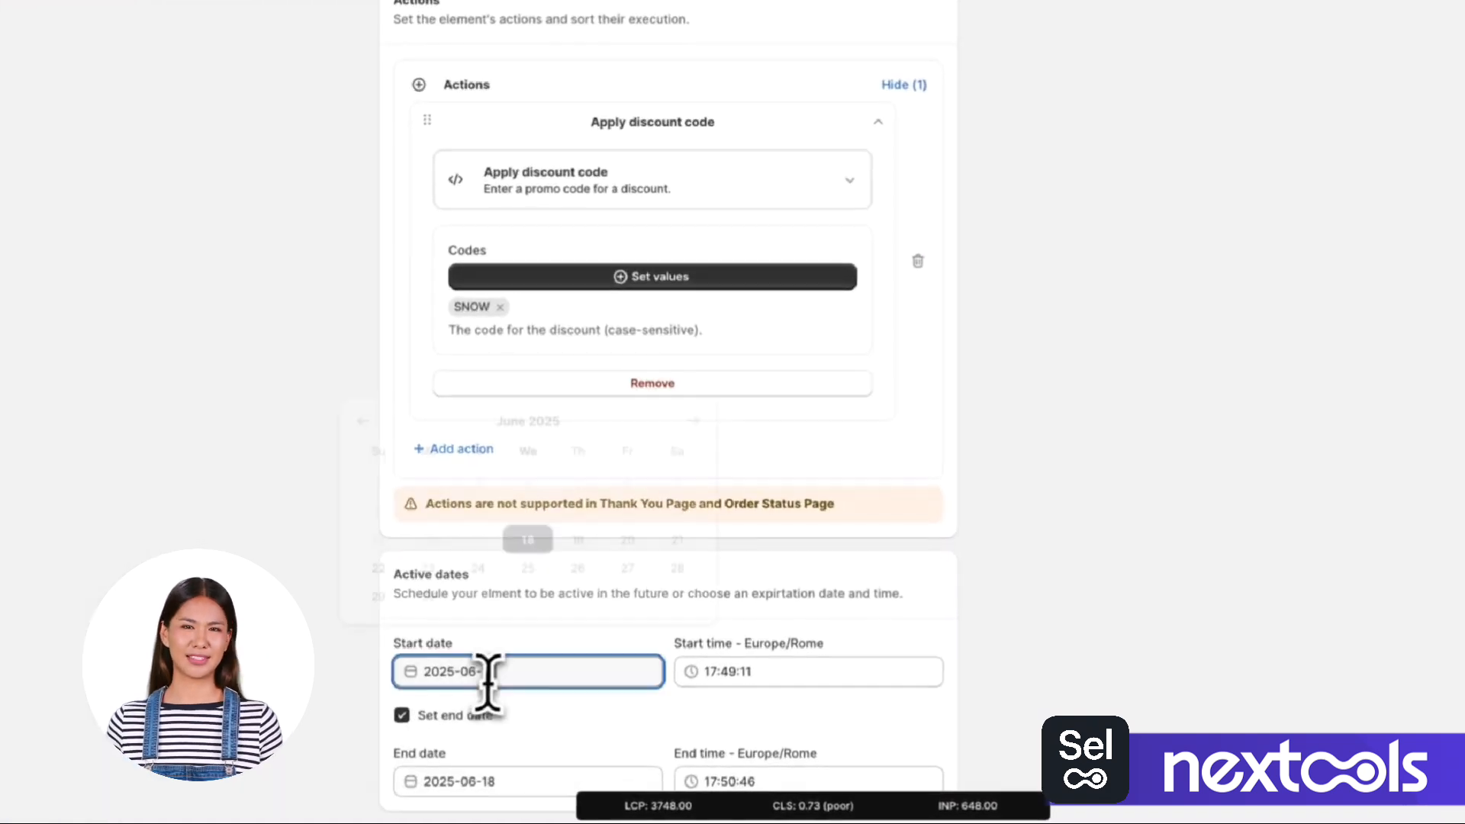
left_click(734, 672)
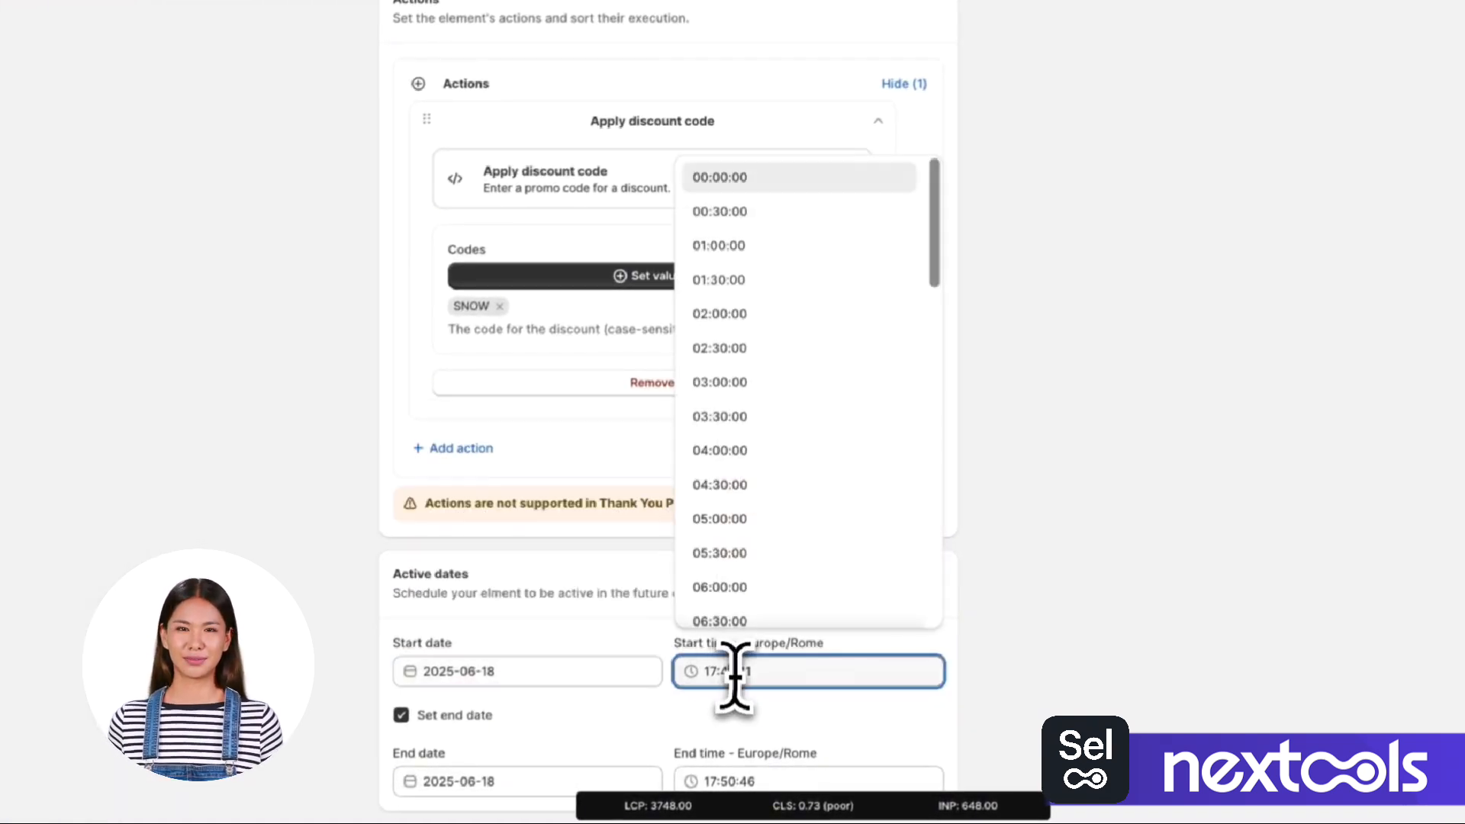
left_click(754, 780)
left_click(401, 715)
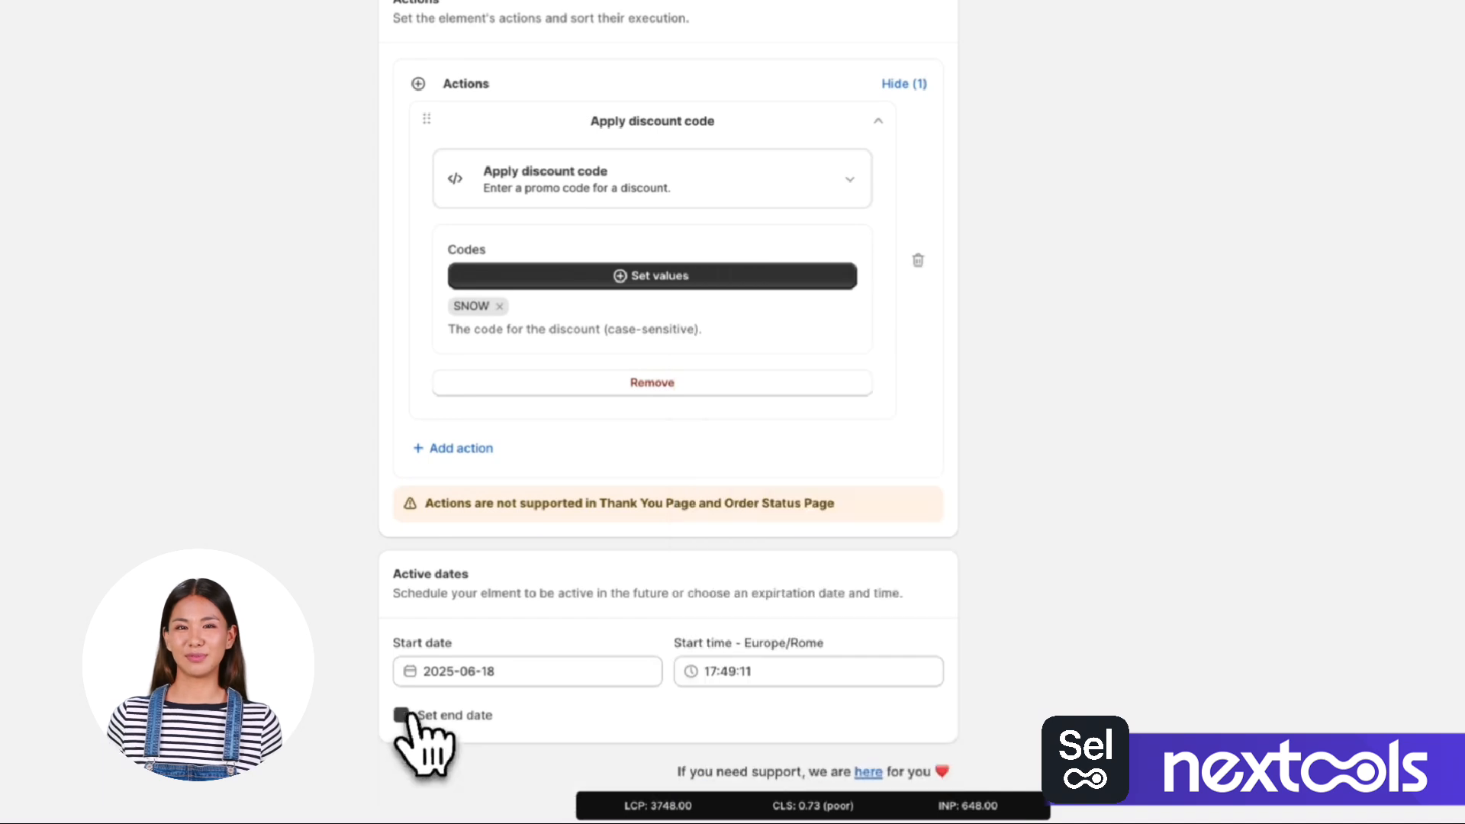
Change the element's status in the summary and save the configuration.
scroll(1068, 664, "up", 10)
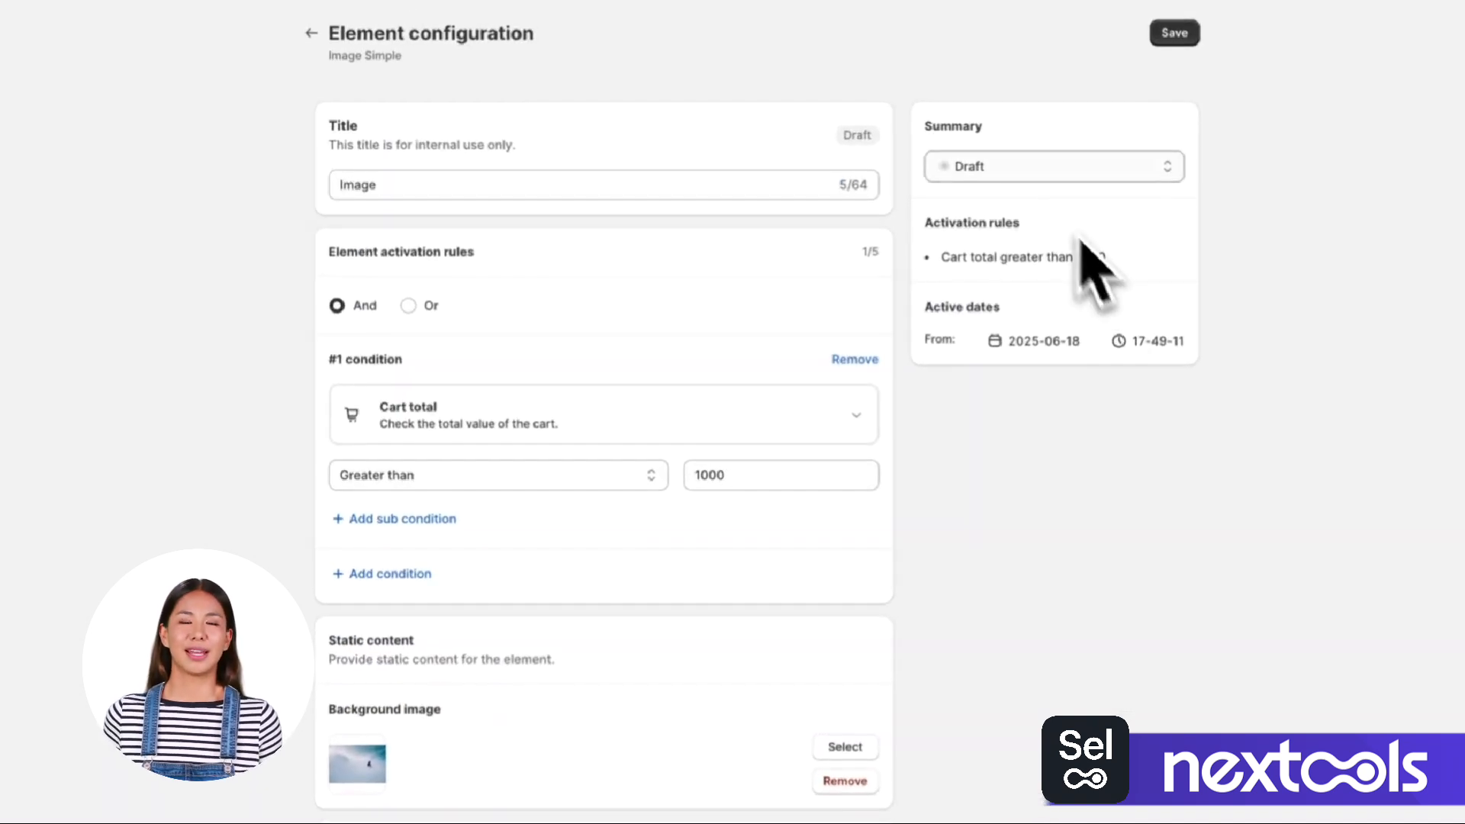
left_click(1030, 169)
left_click(1005, 143)
left_click(1181, 36)
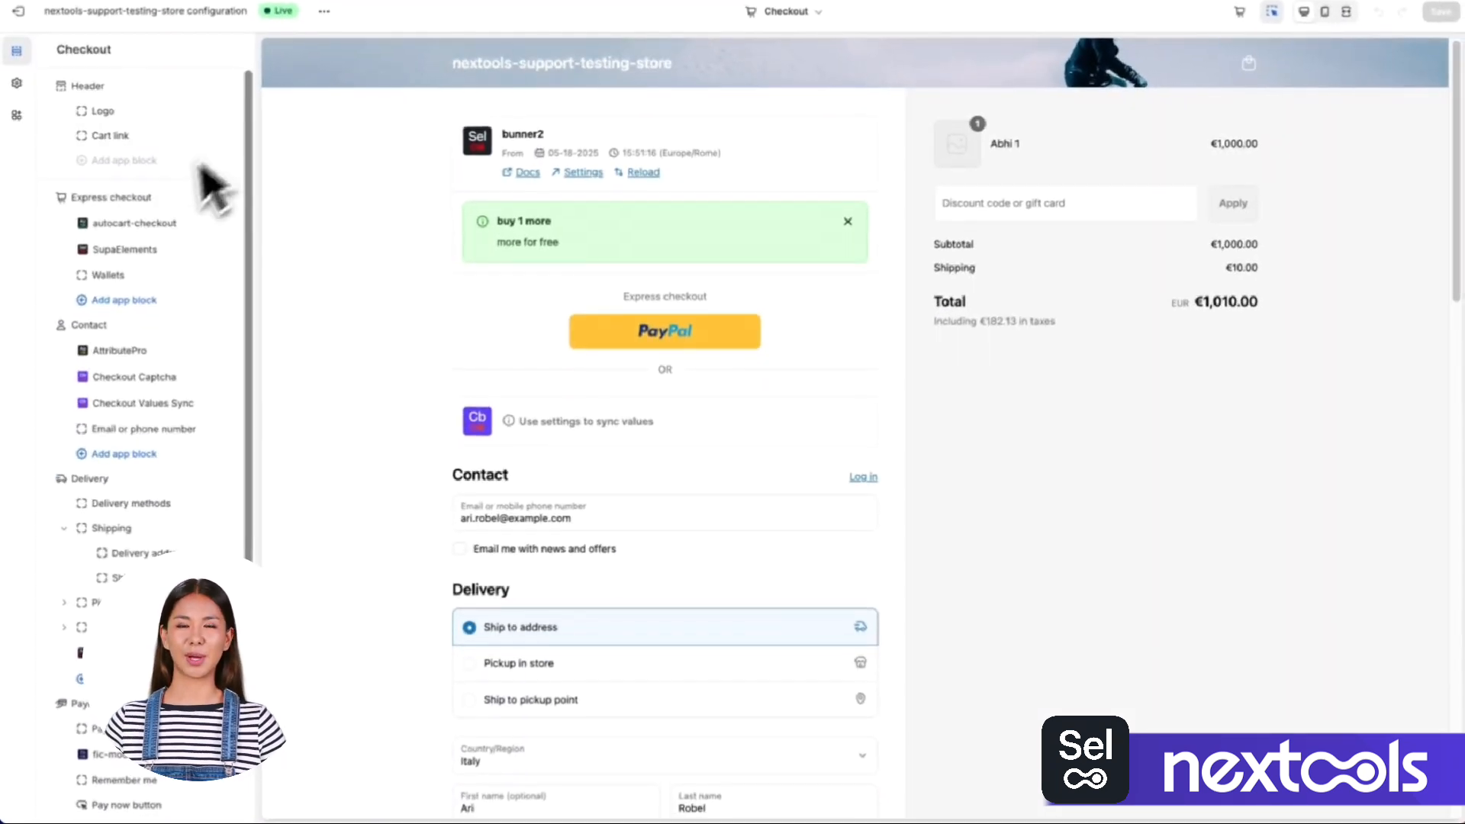
Move the SupaElements block to the start of the Express checkout section and set its element name to image-1.
left_click_drag(135, 251, 87, 180)
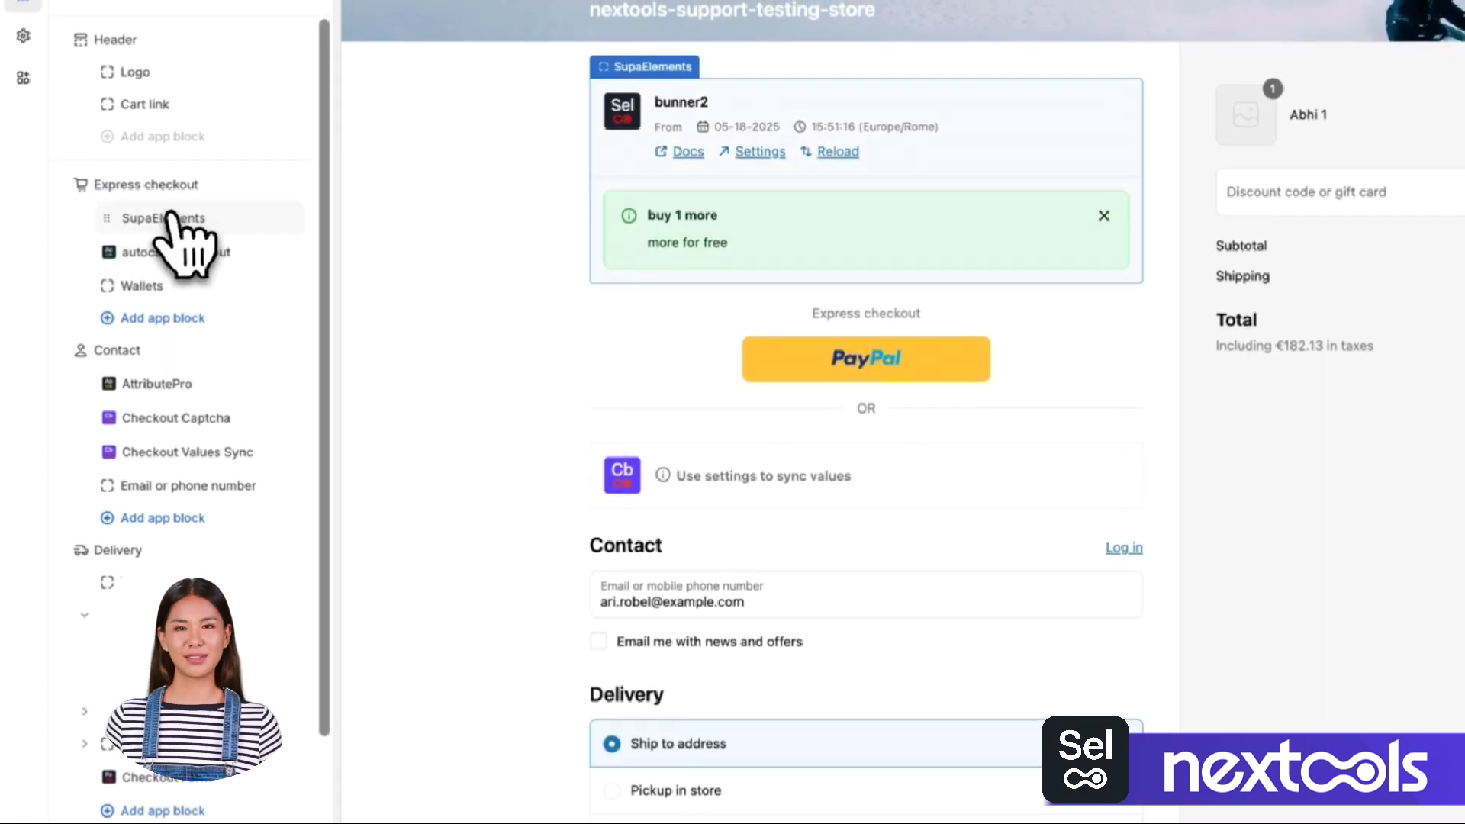
left_click(164, 219)
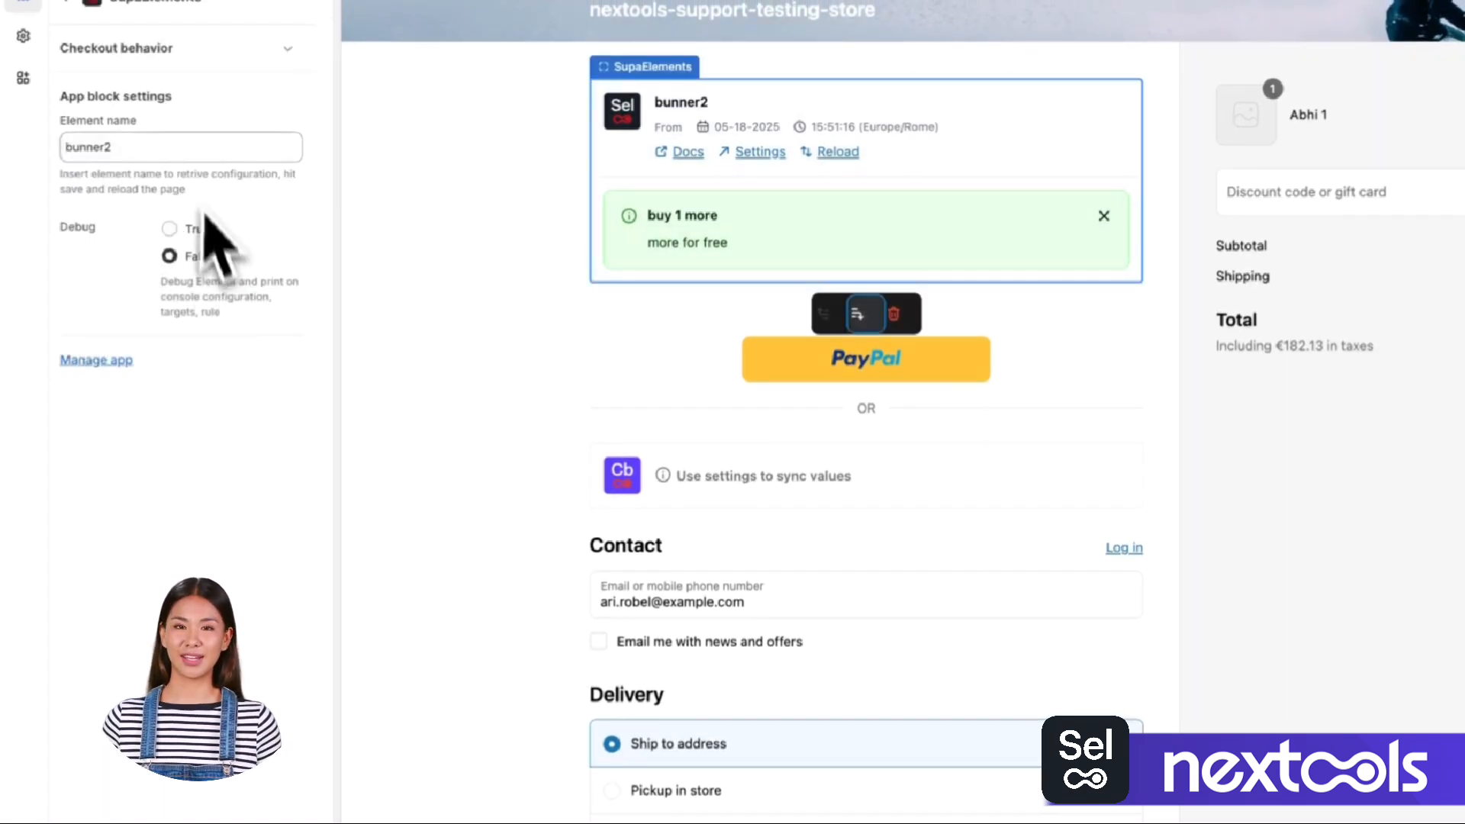
double_click(143, 147)
key("BackSpace")
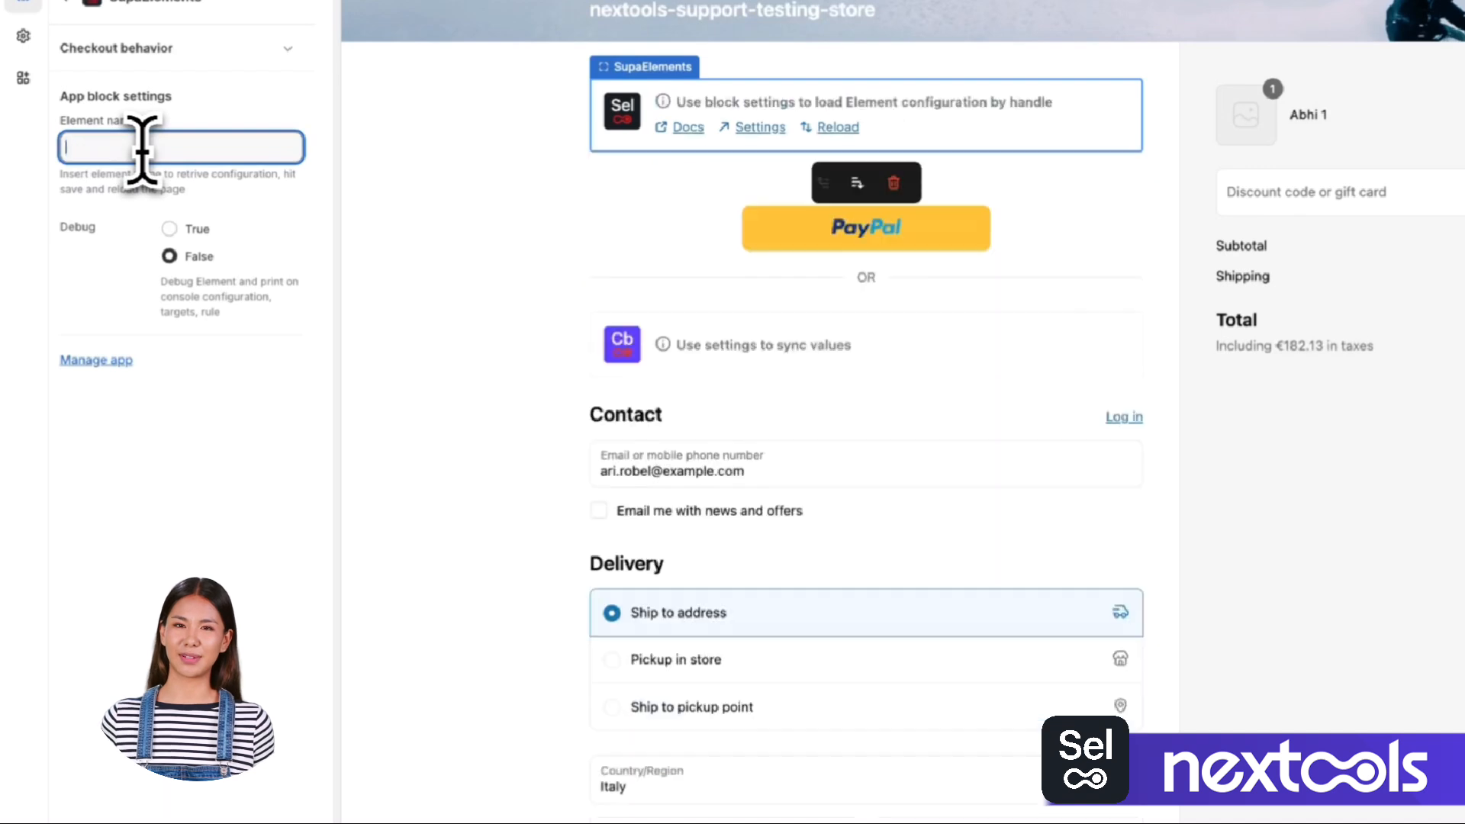
type("image-1")
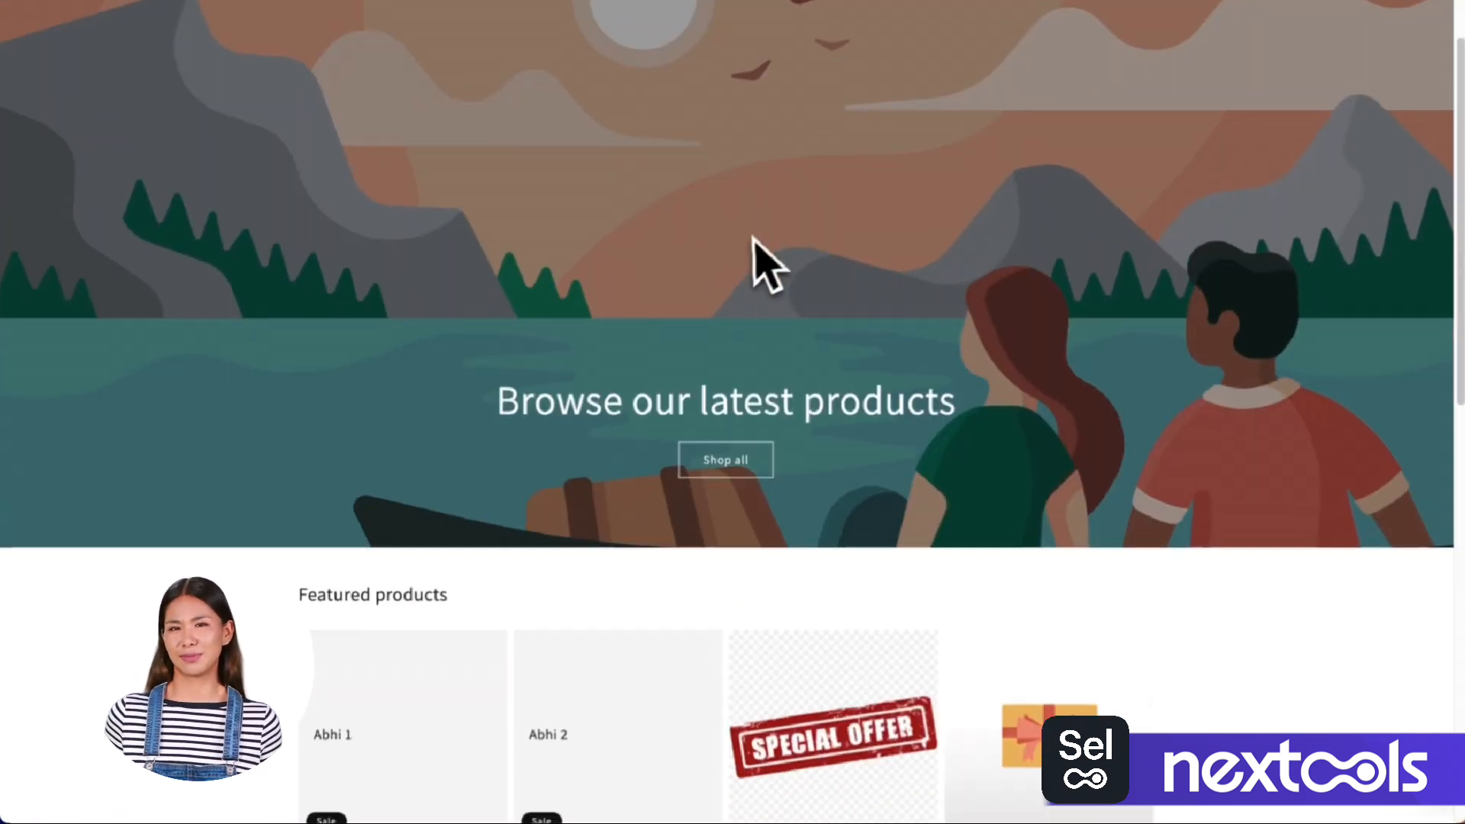
Put four units of The 3p Fulfilled Snowboard in the Short / Short variant in the storefront cart and proceed to checkout.
scroll(744, 267, "down", 5)
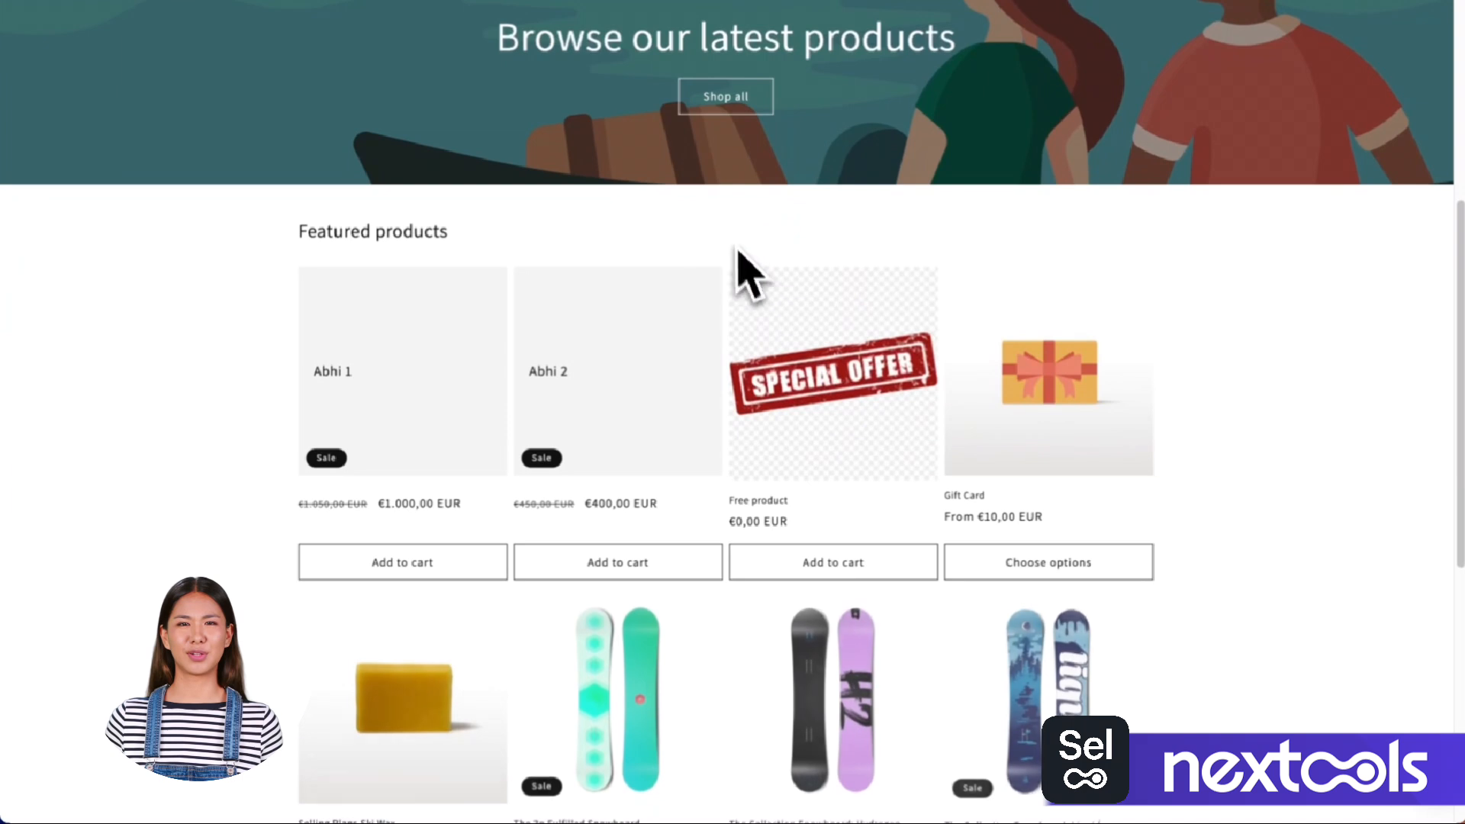
scroll(713, 229, "down", 5)
left_click(634, 498)
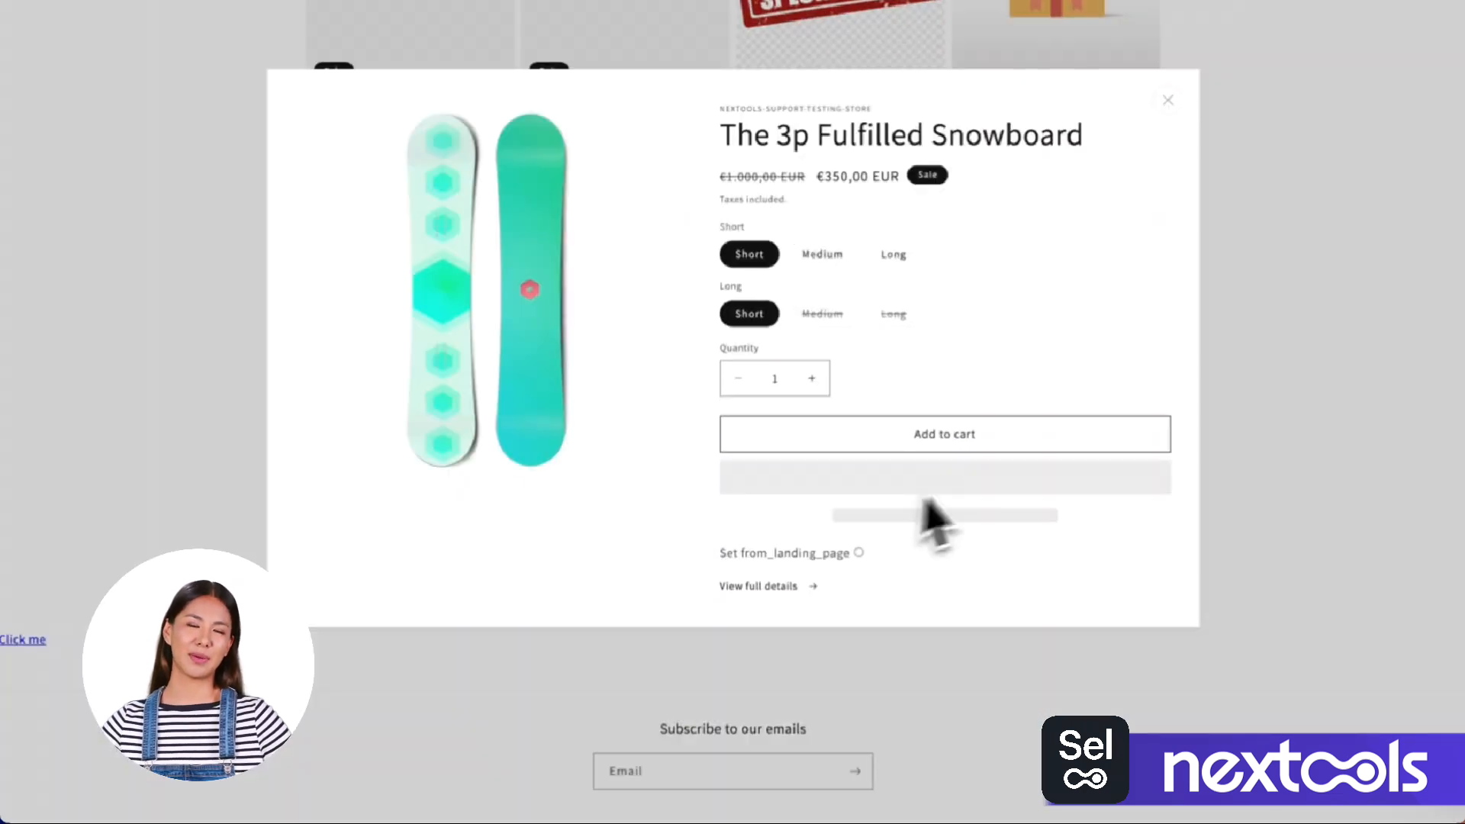
left_click(877, 436)
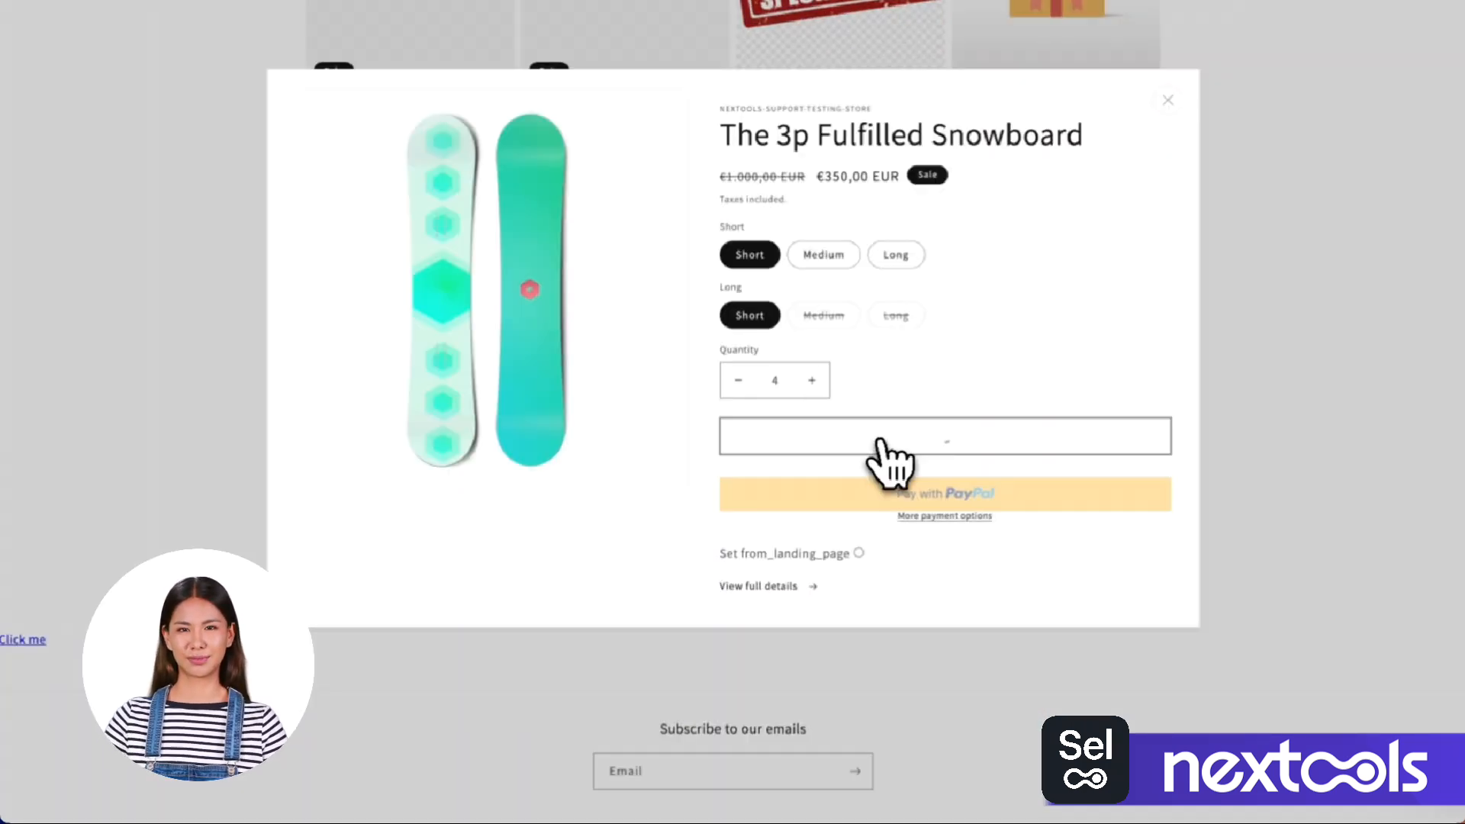
left_click(1331, 814)
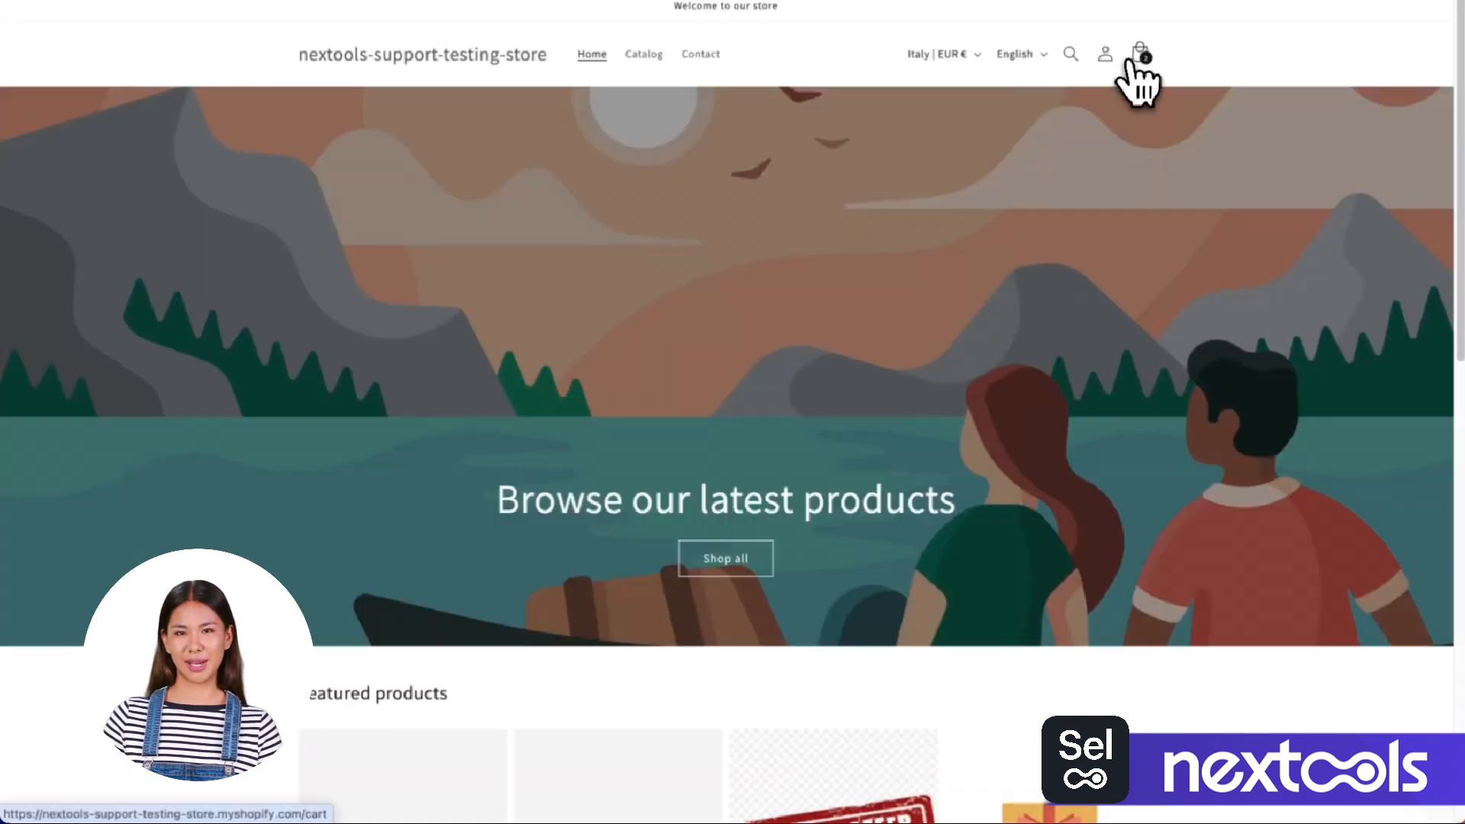
Return to the cart, reduce The 3p Fulfilled Snowboard to two units, and proceed to checkout again.
left_click(1141, 58)
left_click(1306, 809)
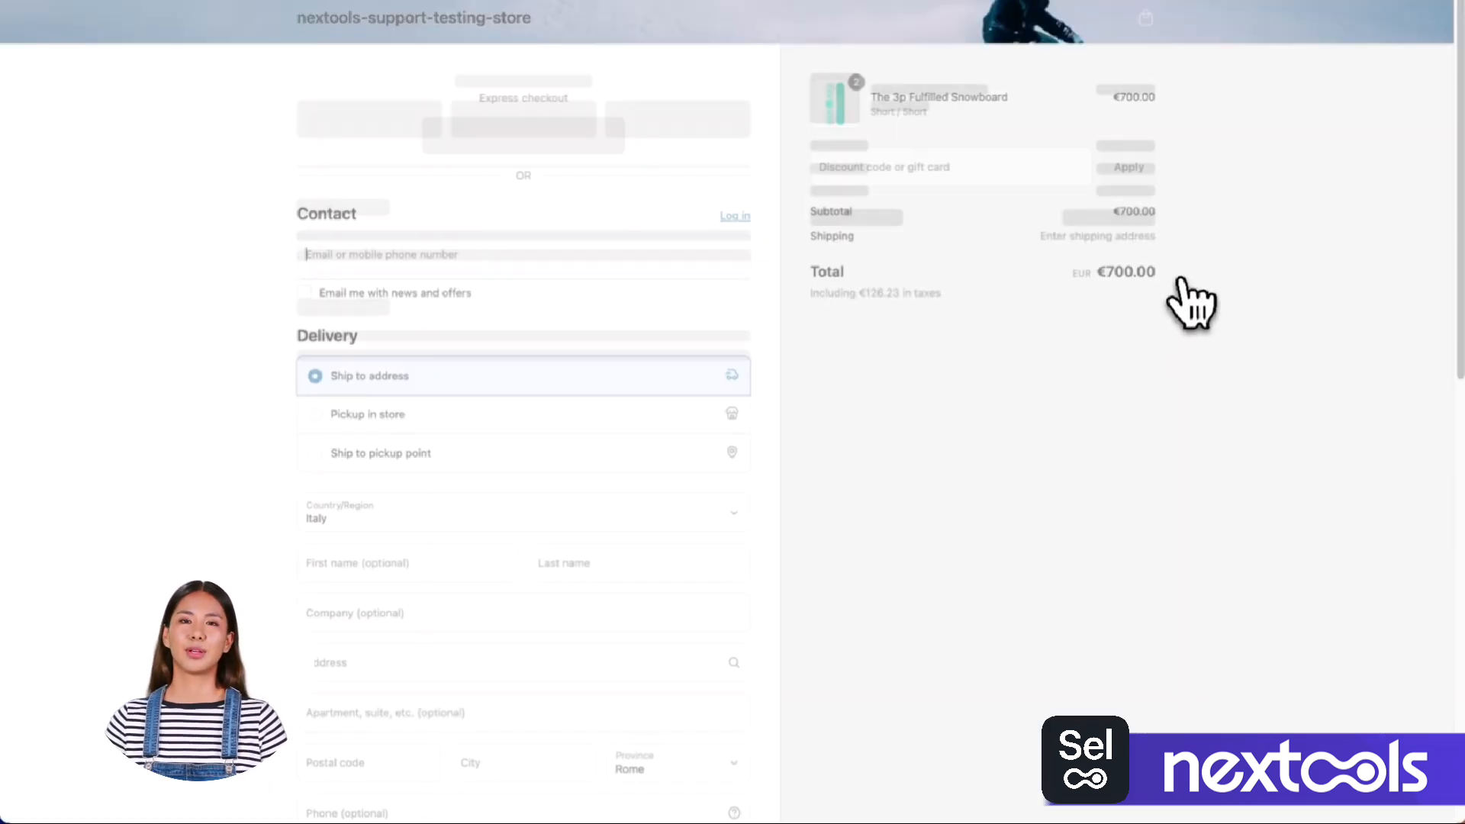